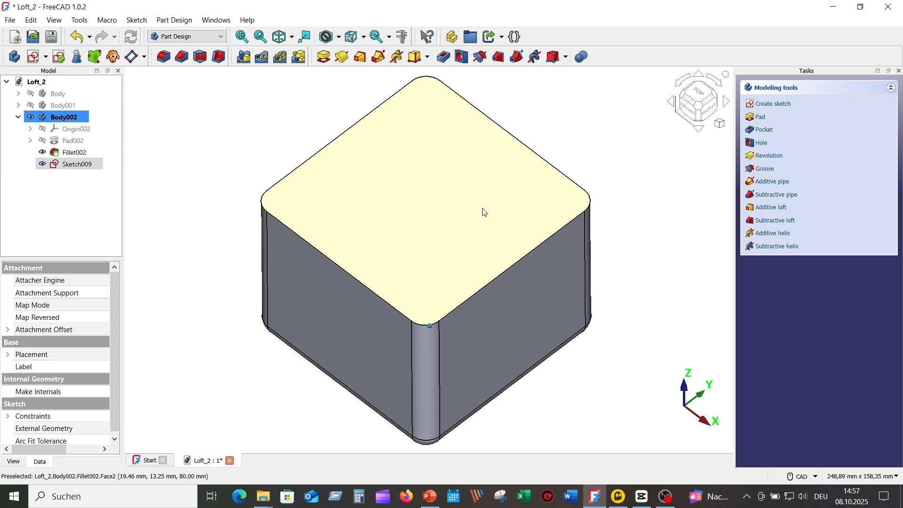
Draw a fully constrained, centred 50 × 50 mm square in a new sketch on the cube's top face
click(484, 212)
click(35, 57)
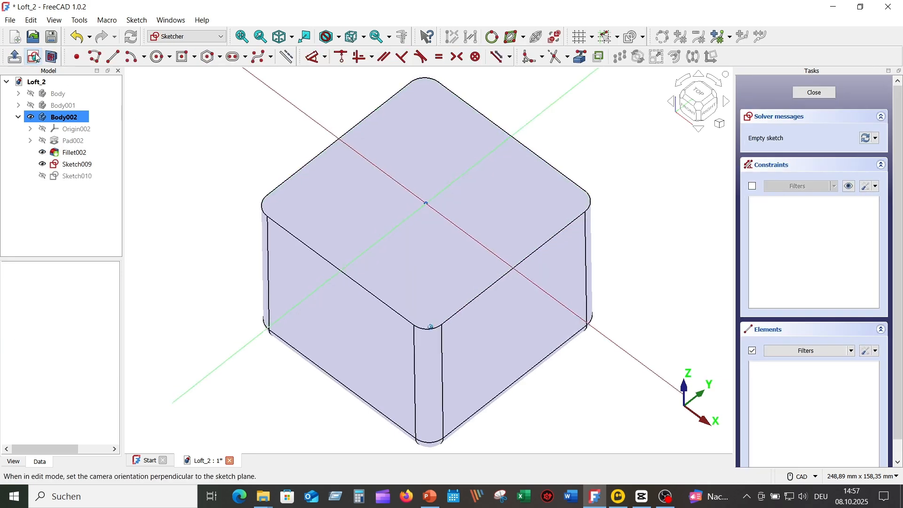
click(185, 57)
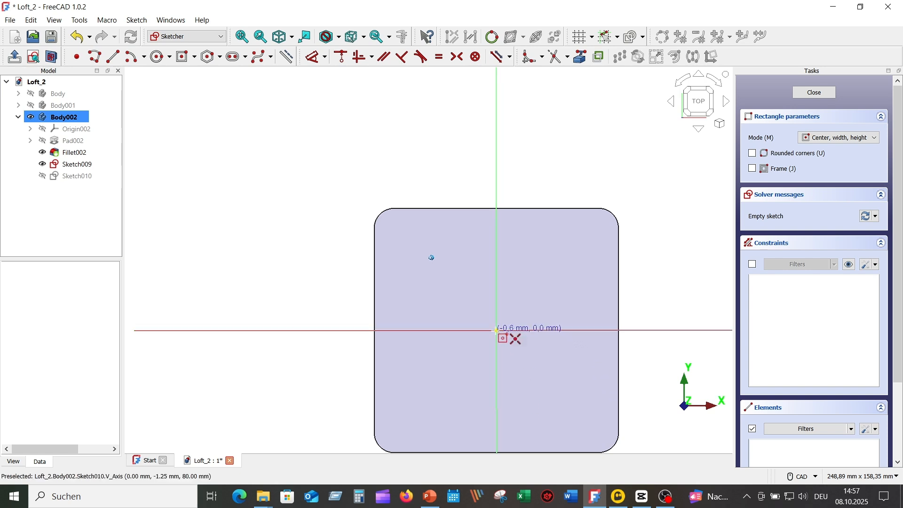
click(498, 331)
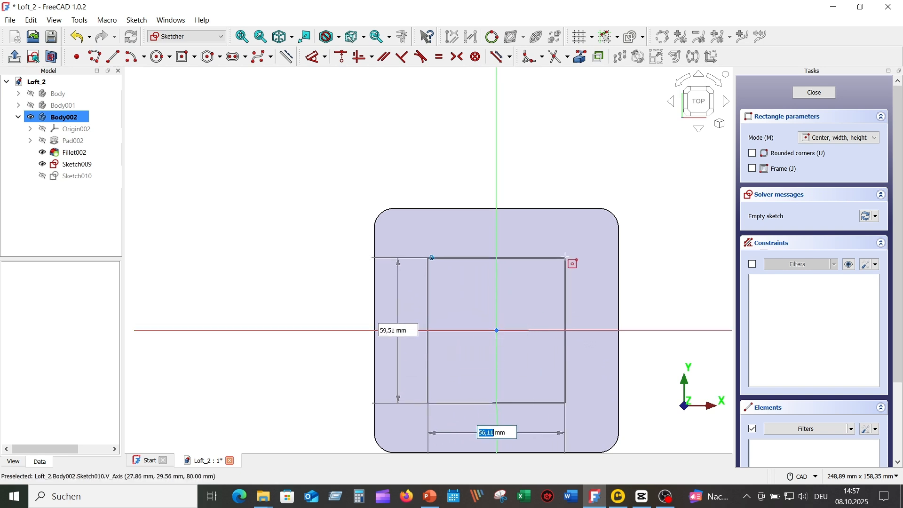
text(50)
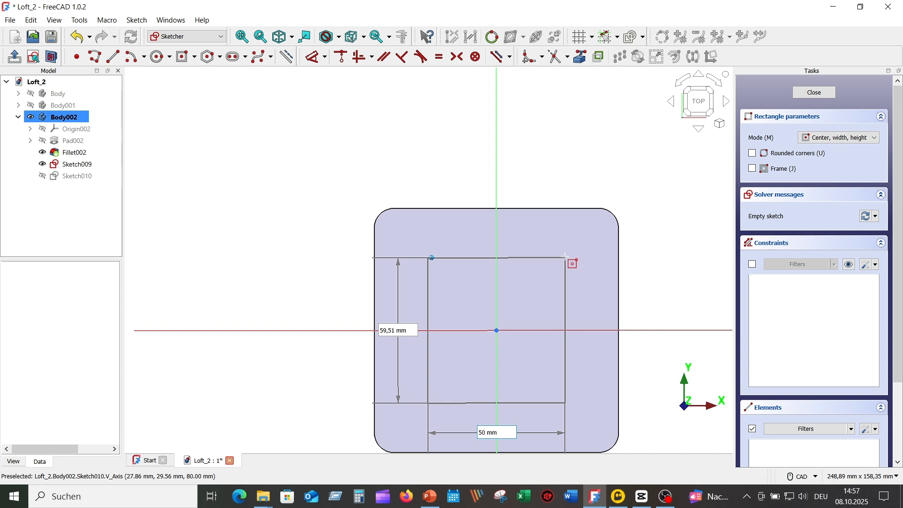
key(Tab)
text(50)
key(Return)
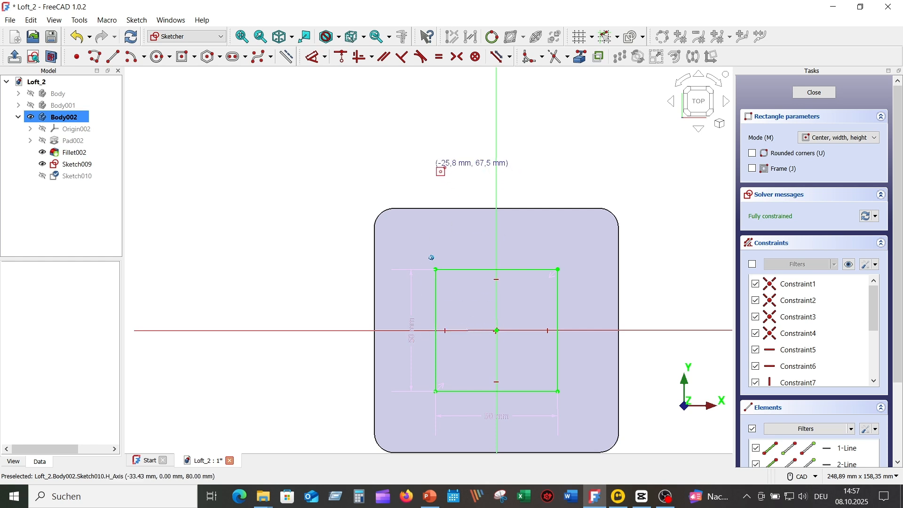
right_click(435, 164)
drag(413, 329, 348, 294)
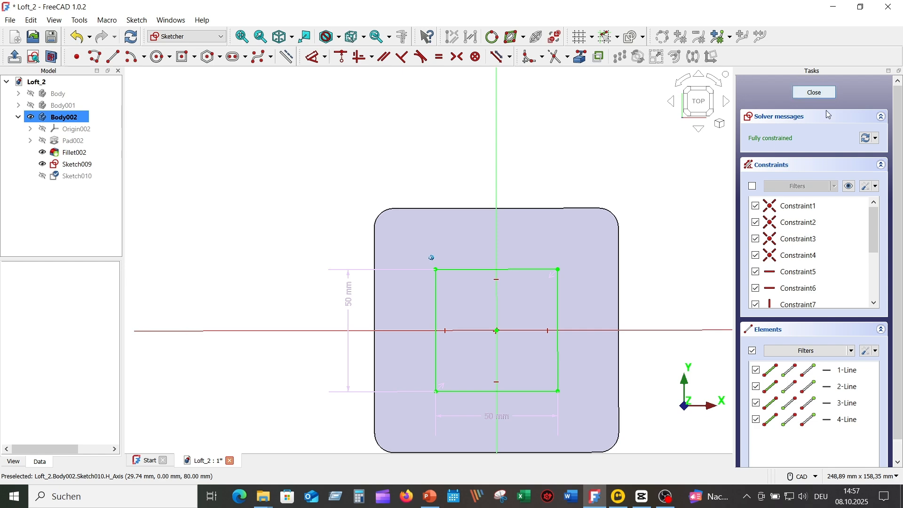
click(811, 93)
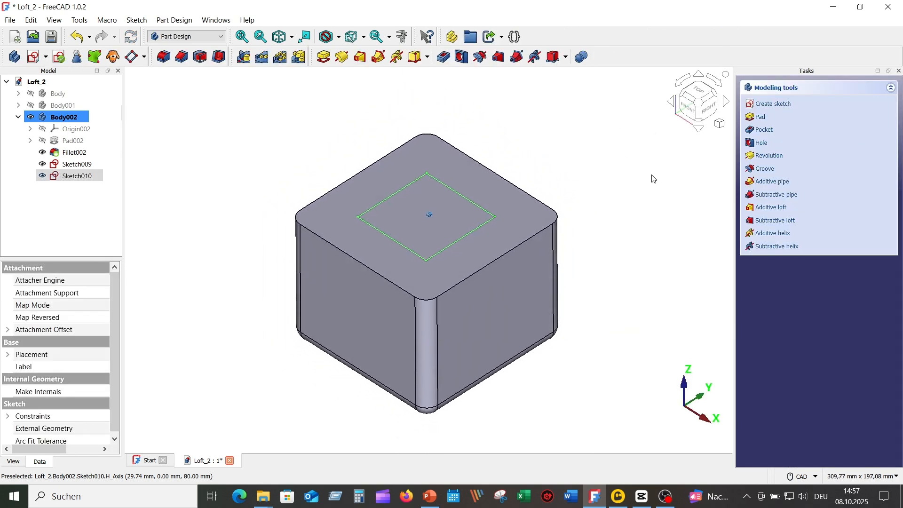
Cut a subtractive loft from Sketch009 to Sketch010 into the block and inspect the tapered pocket
click(630, 146)
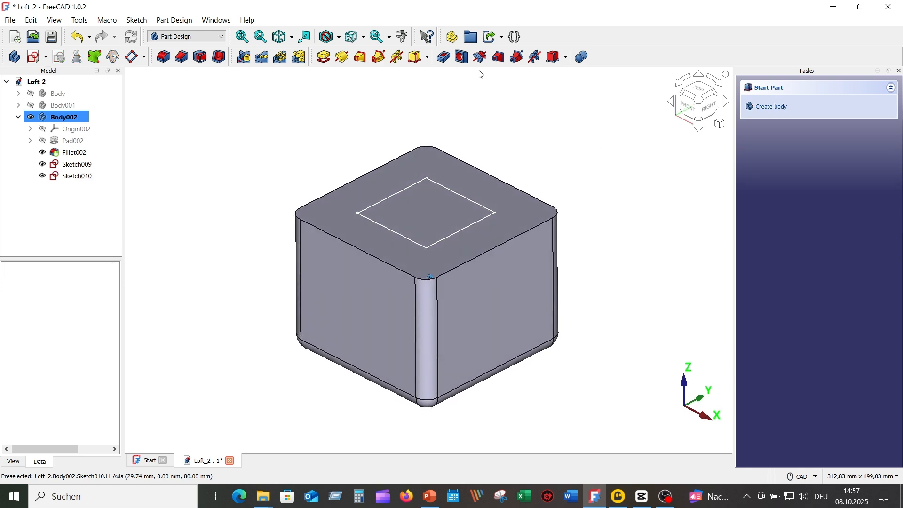
click(500, 57)
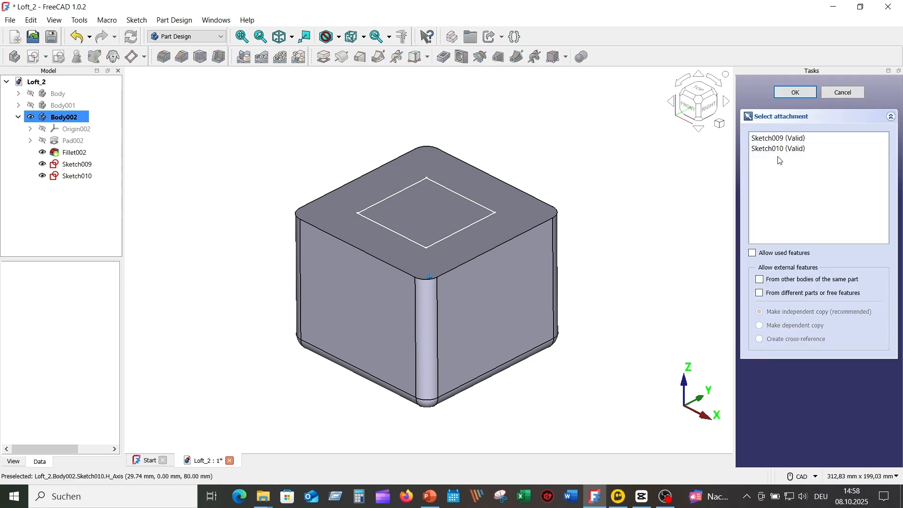
click(779, 139)
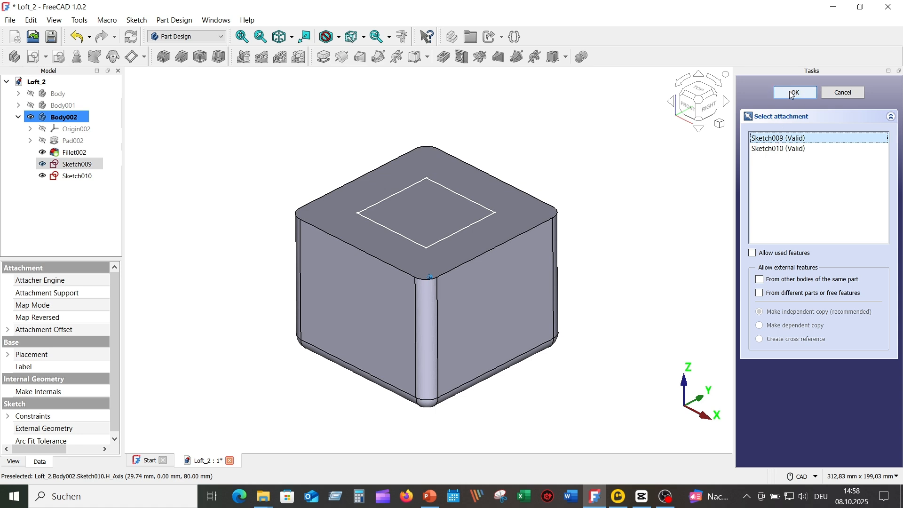
click(792, 94)
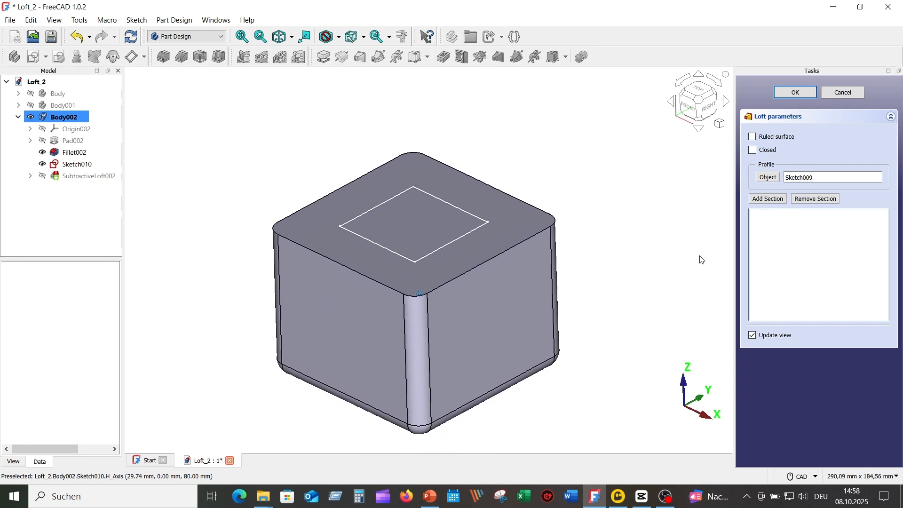
click(773, 199)
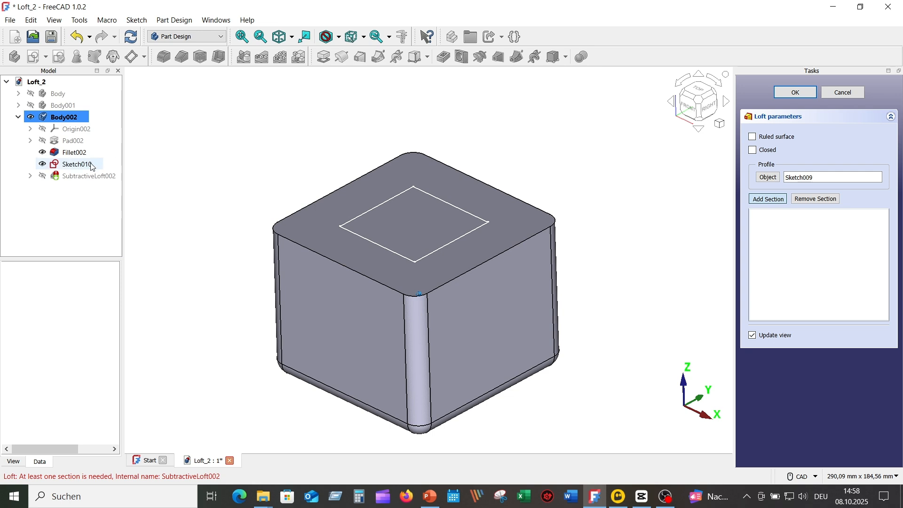
click(86, 168)
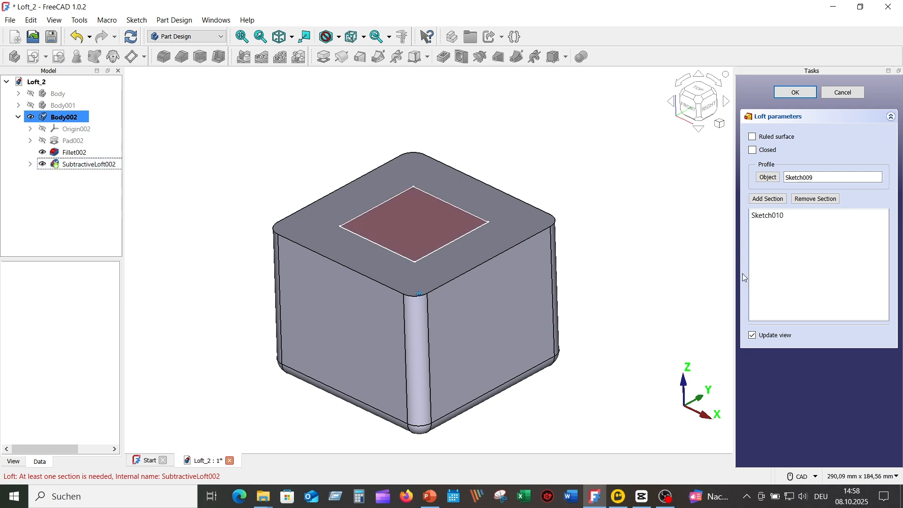
click(800, 94)
middle_drag(592, 178, 378, 137)
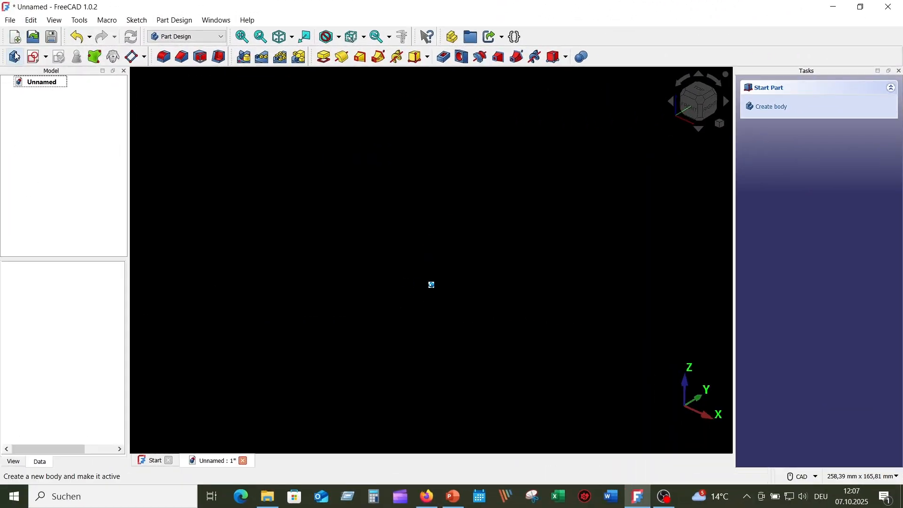
Create a new body and start a sketch on its XY plane
click(15, 56)
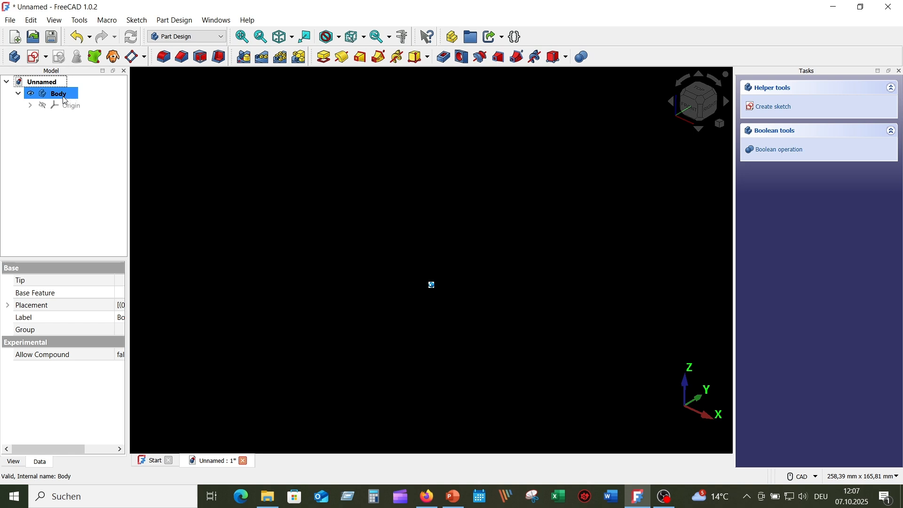
click(34, 58)
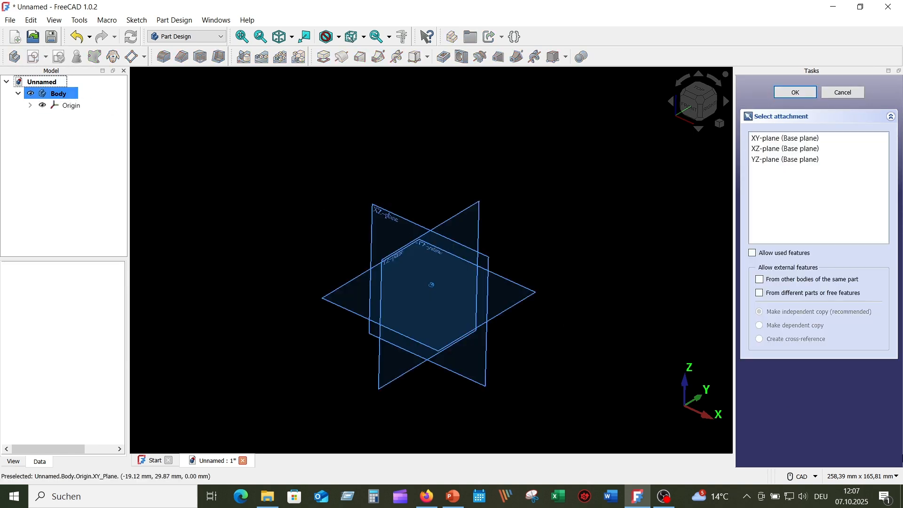
middle_drag(669, 363, 611, 306)
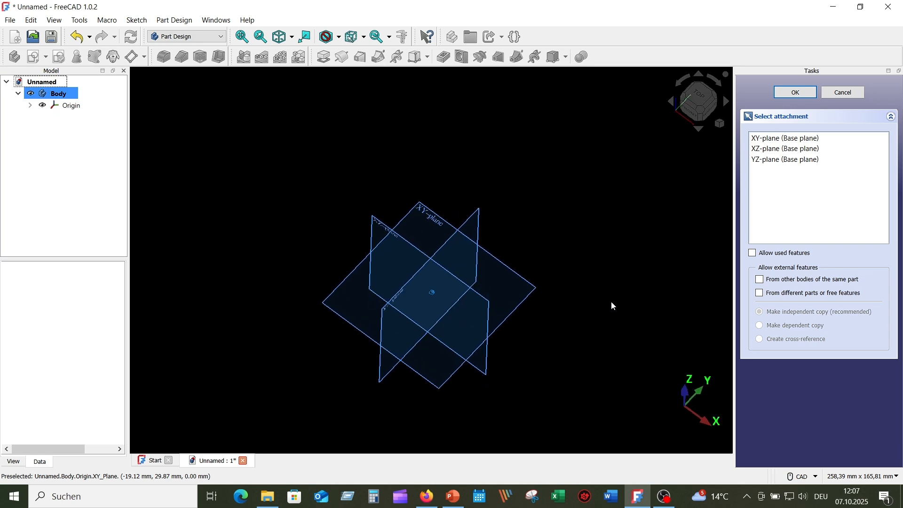
click(530, 295)
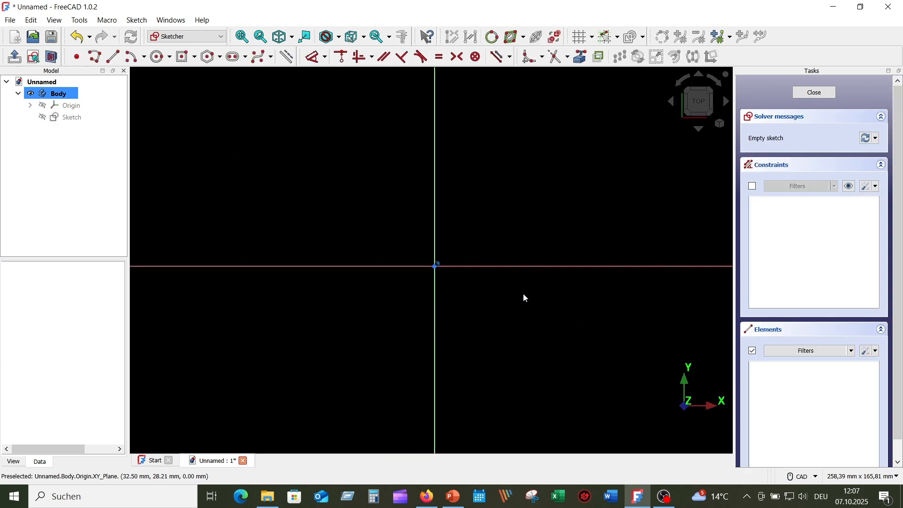
Draw a centred 100 × 100 mm square and close the sketch
click(186, 56)
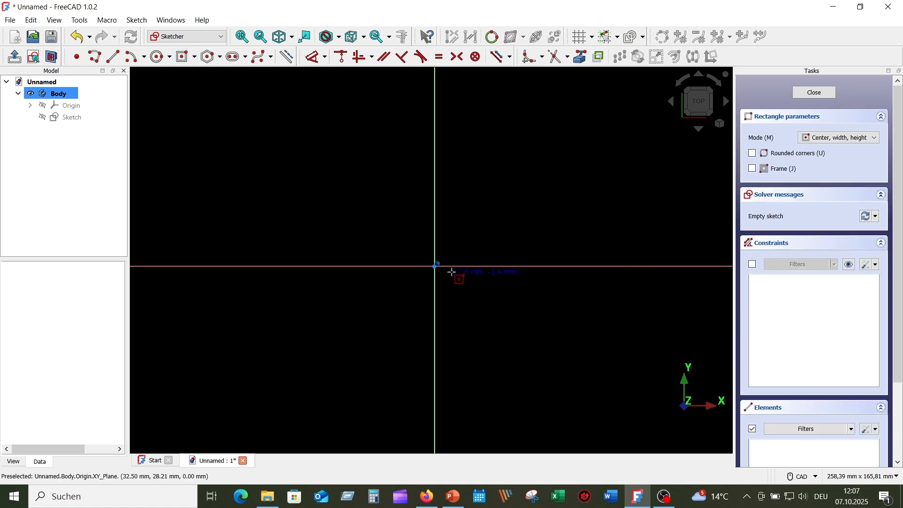
click(437, 267)
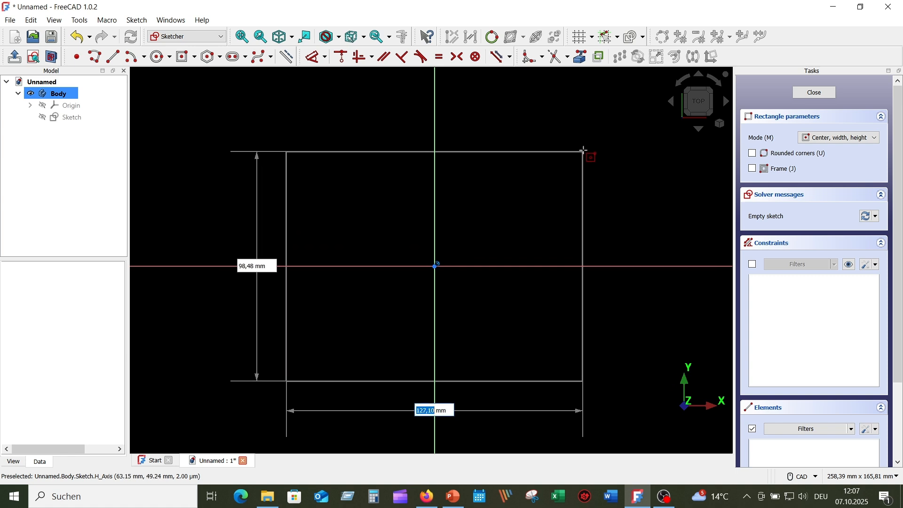
text(10)
key(Tab)
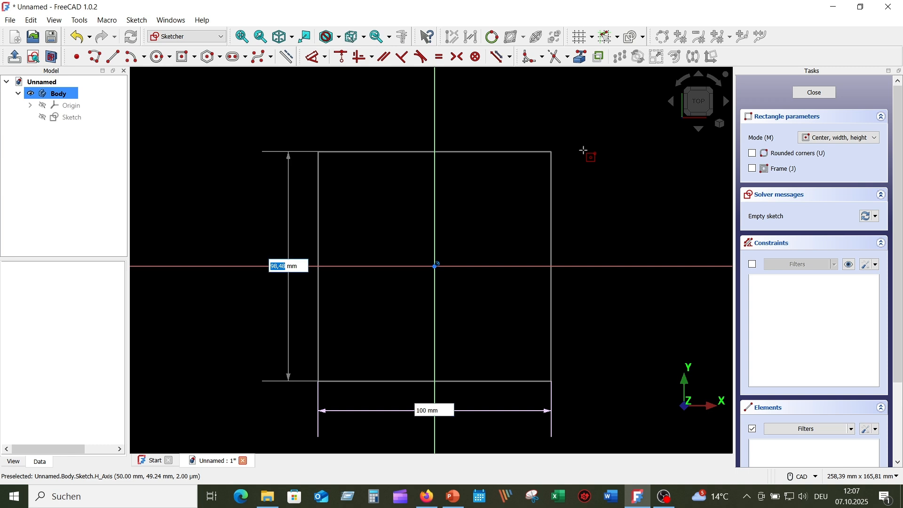
text(100)
key(Return)
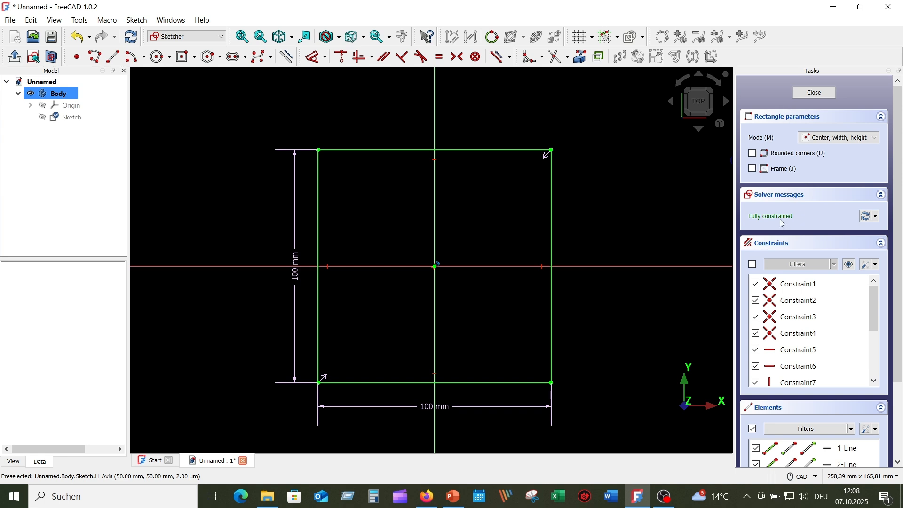
click(806, 97)
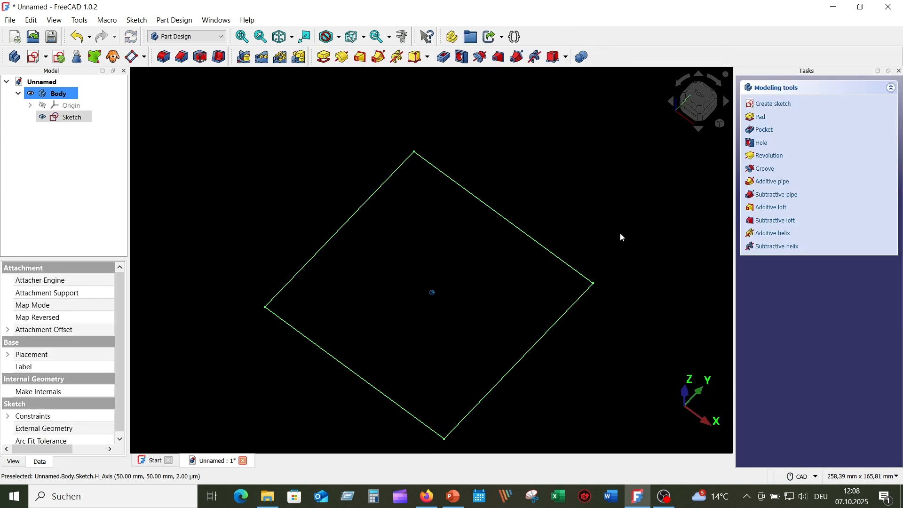
Pad the square sketch 80 mm into a solid block
click(75, 119)
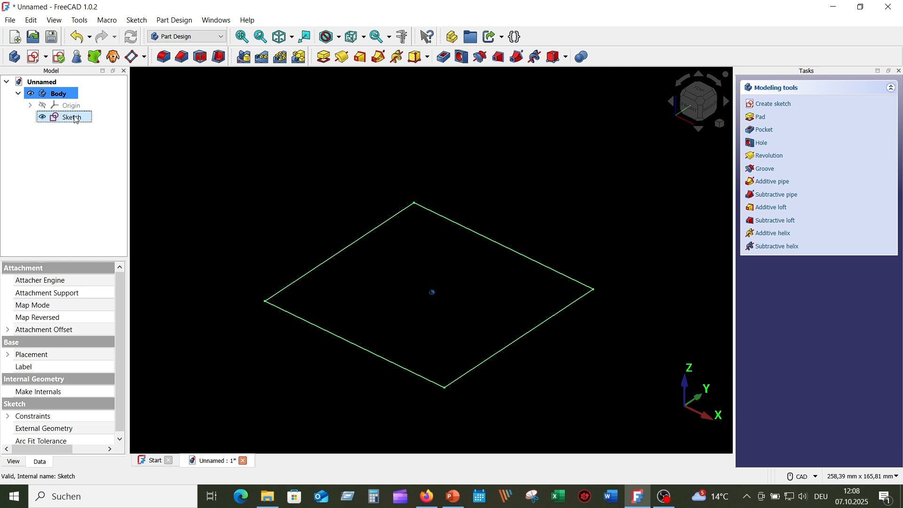
click(325, 57)
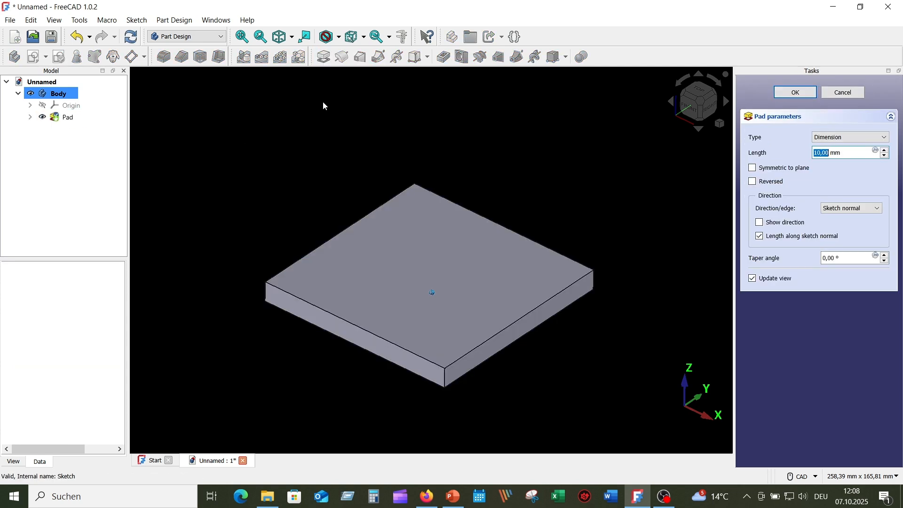
text(8)
drag(838, 153, 795, 154)
click(807, 92)
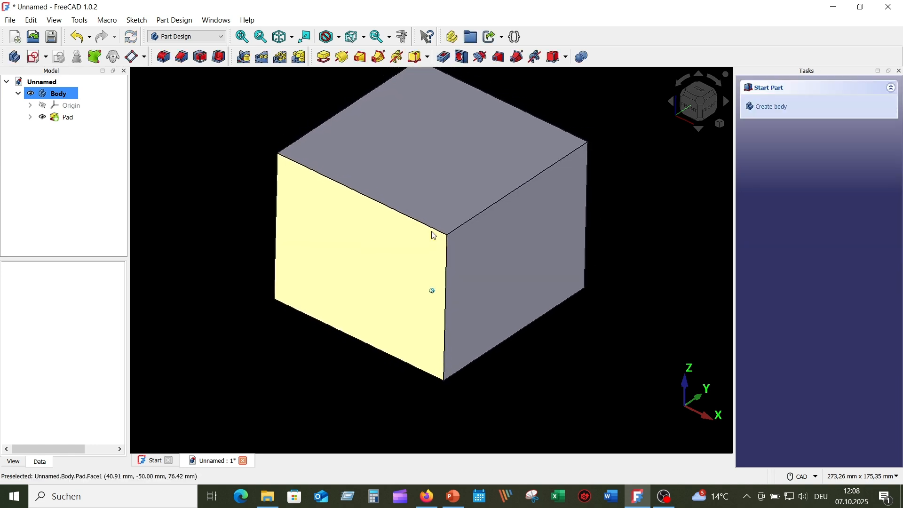
Select the block's bottom face and vertical edges for rounding, then show its left side
middle_drag(706, 273, 685, 249)
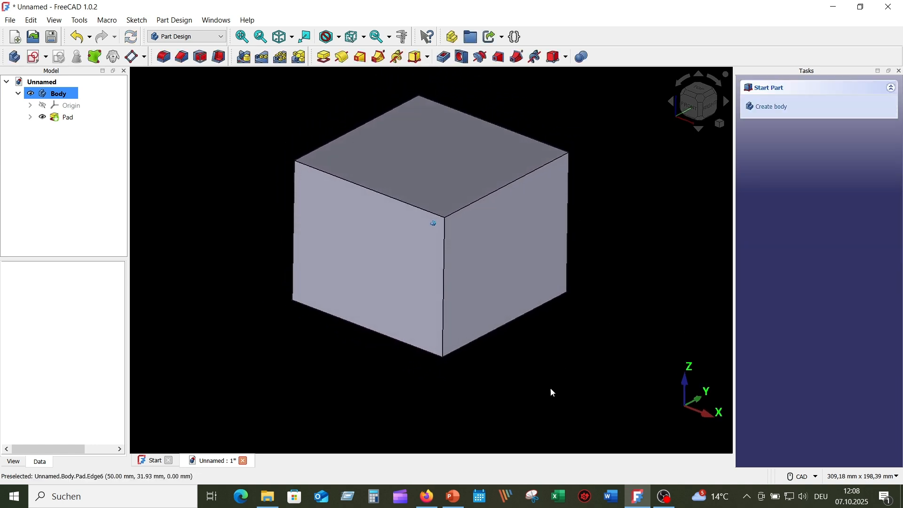
scroll(550, 389, up, 1)
middle_drag(553, 392, 526, 368)
click(464, 302)
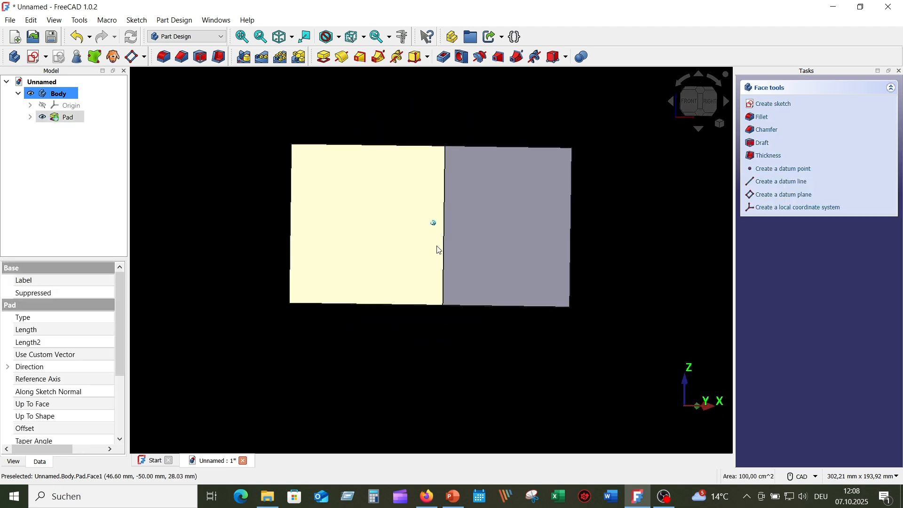
click(445, 236)
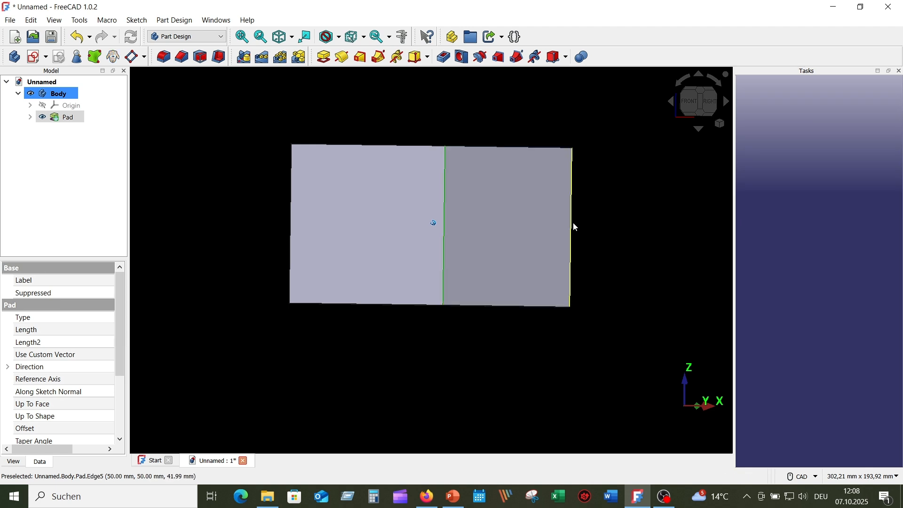
ctrl+click(573, 229)
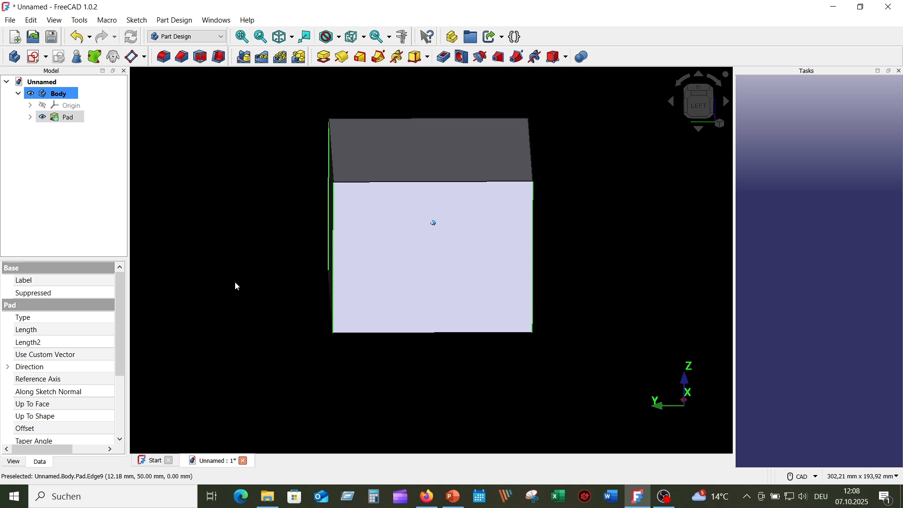
middle_drag(237, 286, 251, 265)
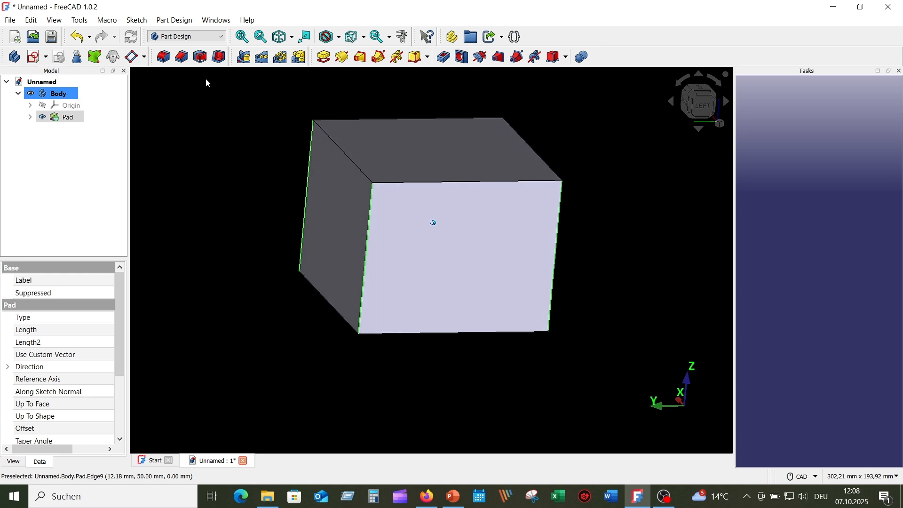
Fillet the selected face and edges with an 8 mm radius
click(163, 58)
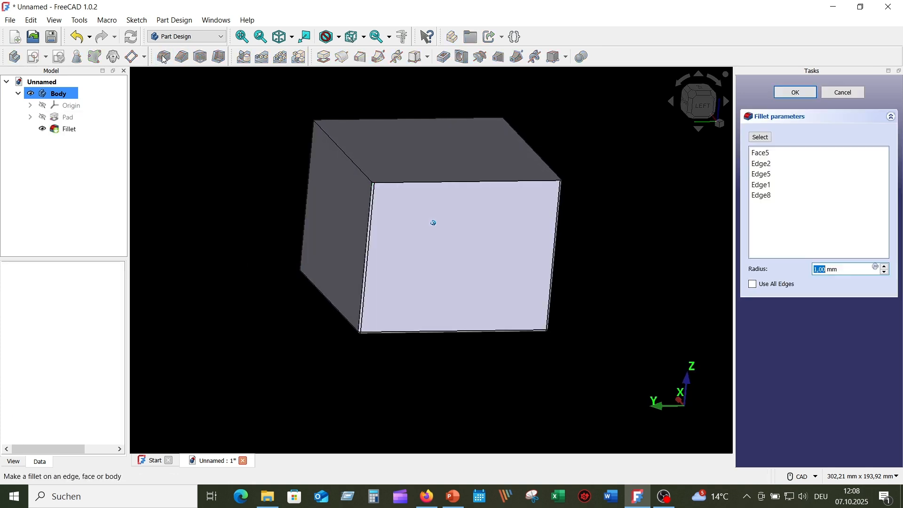
click(887, 267)
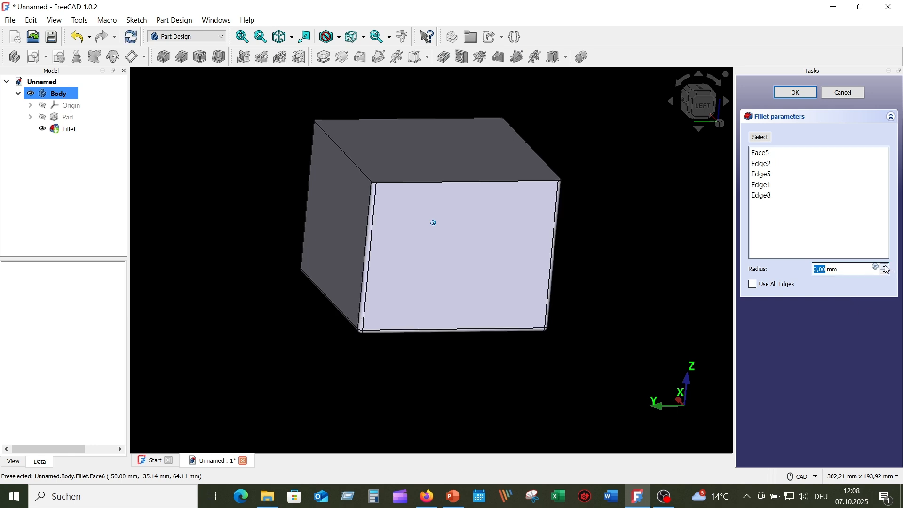
click(887, 267)
click(886, 266)
click(887, 267)
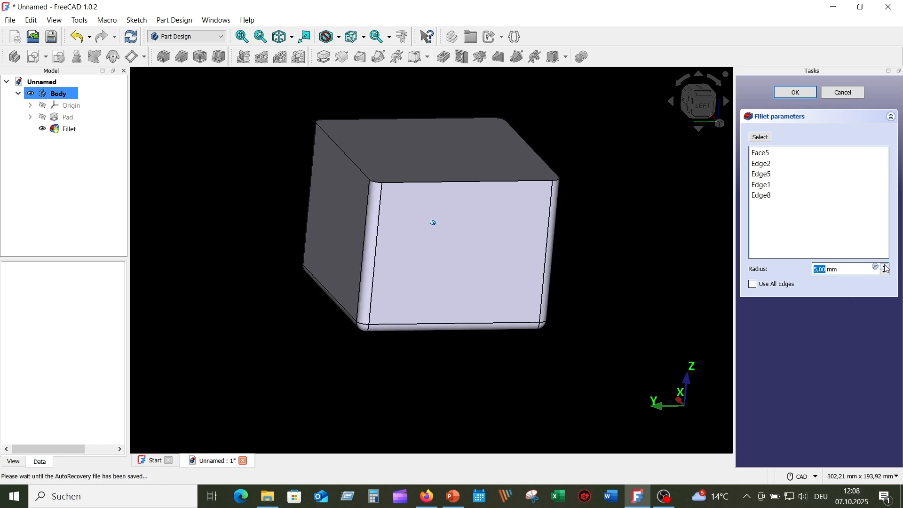
click(887, 267)
click(886, 267)
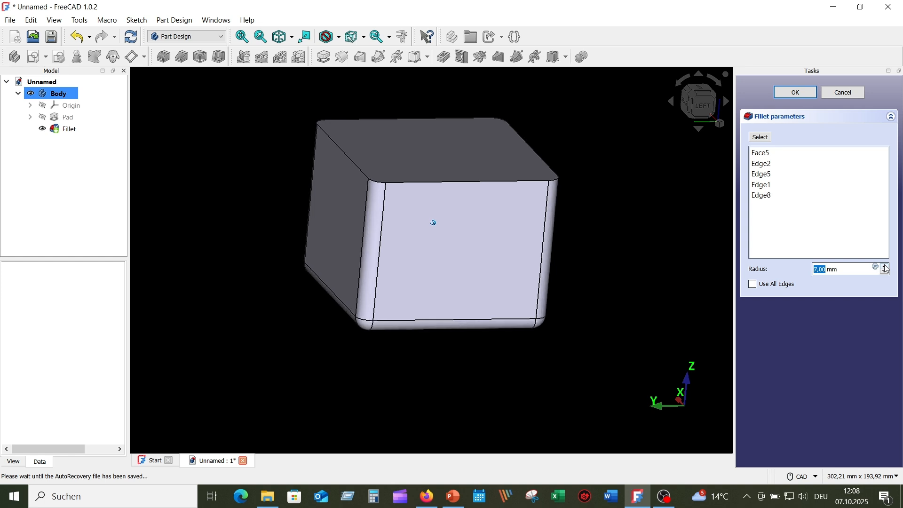
click(887, 266)
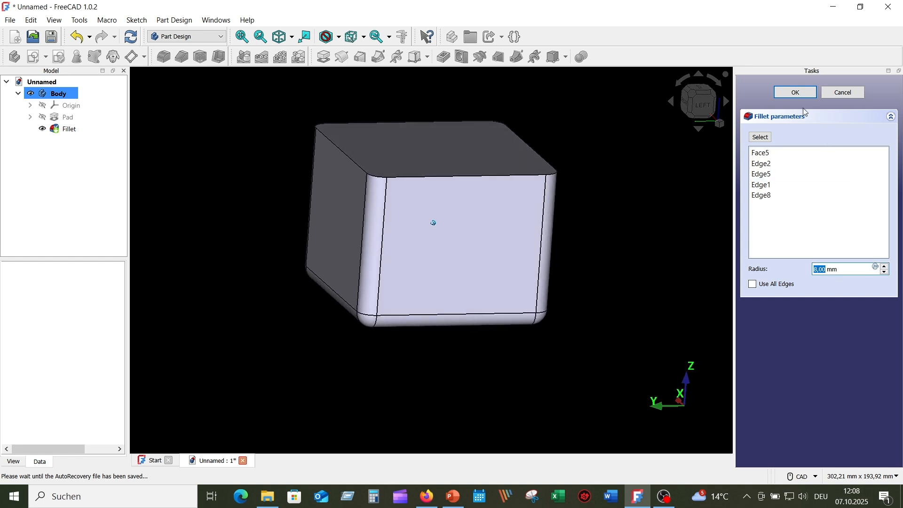
click(798, 97)
middle_drag(249, 410, 239, 371)
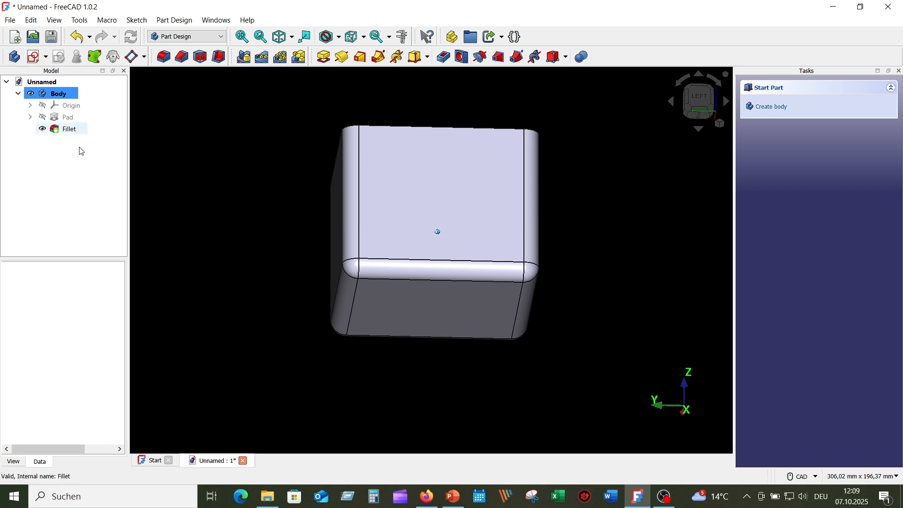
Sketch a fully constrained Ø25 mm circle centred on the block's bottom face
click(436, 305)
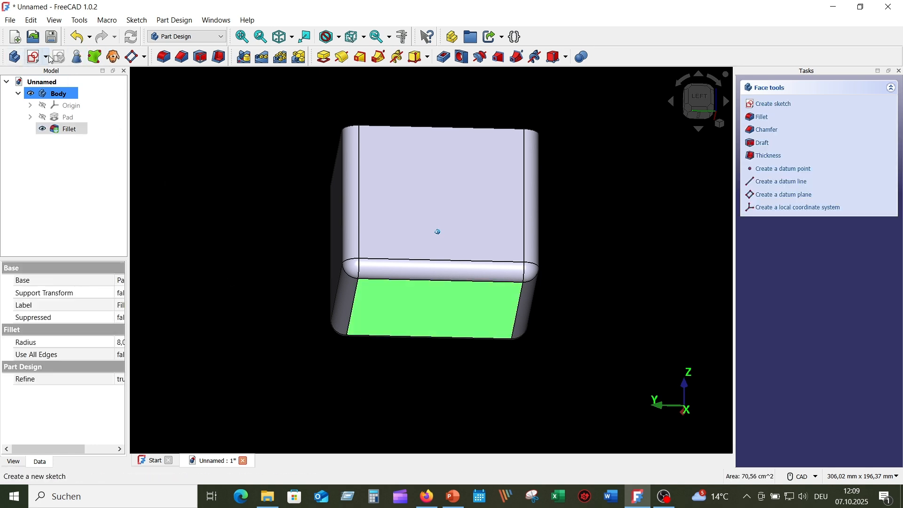
click(34, 58)
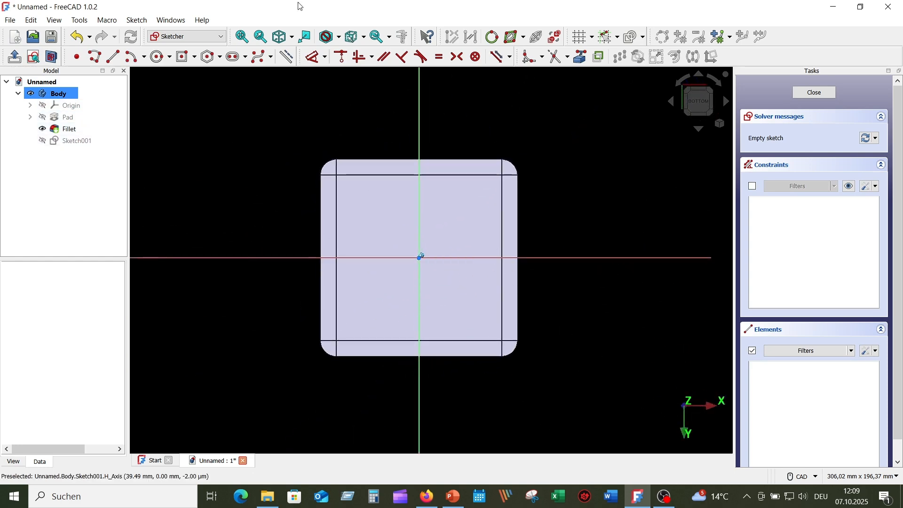
click(160, 57)
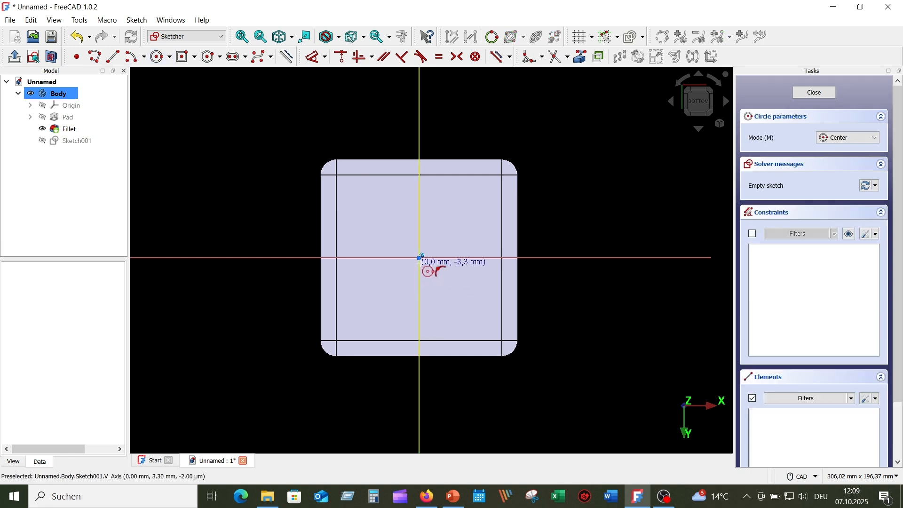
click(419, 258)
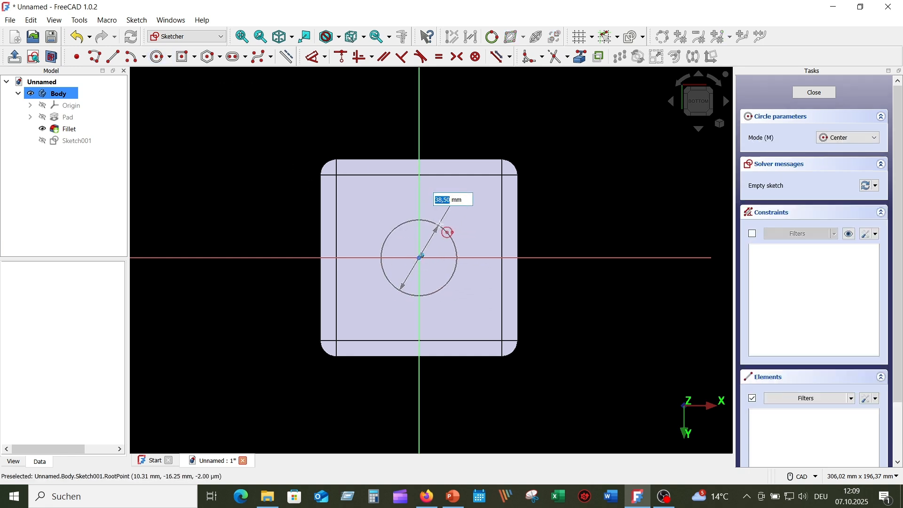
text(25)
key(Return)
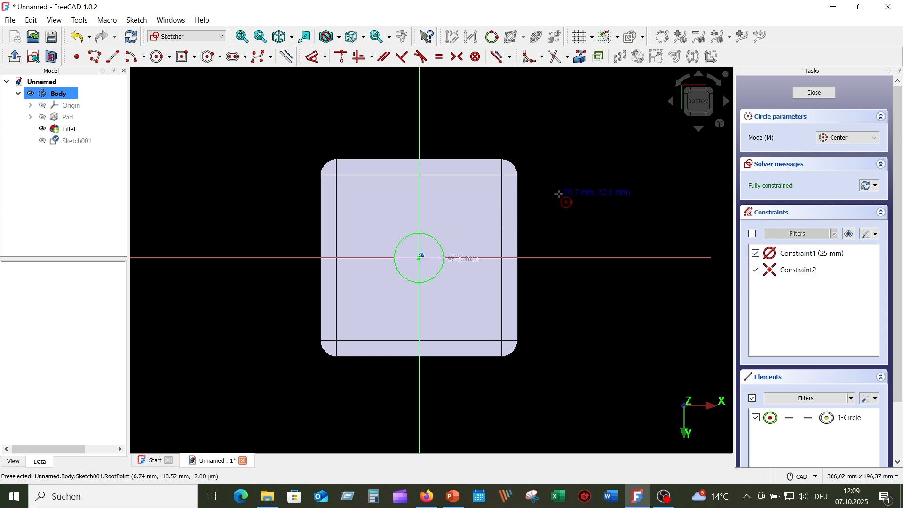
key(Escape)
drag(468, 258, 465, 115)
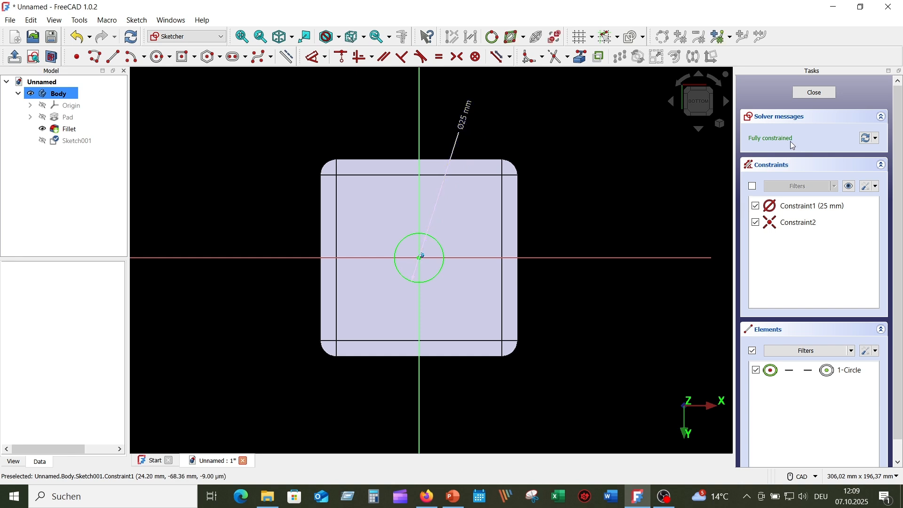
click(807, 94)
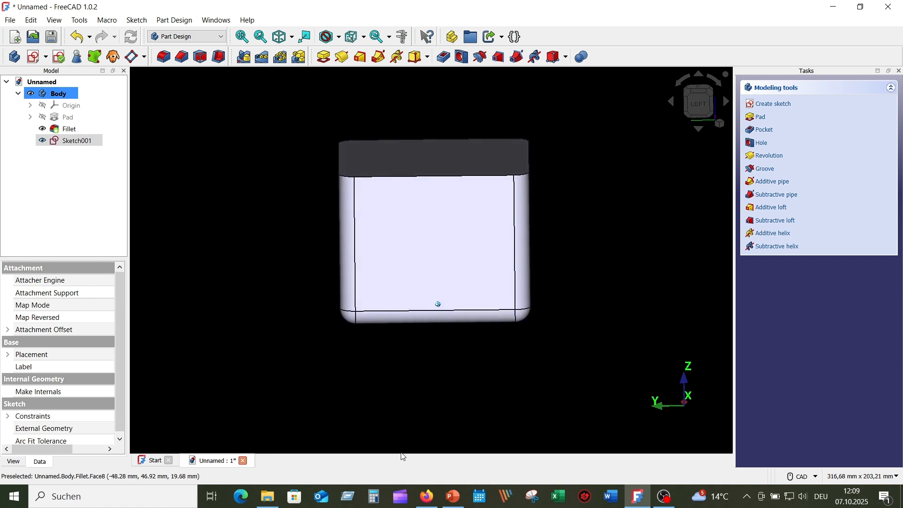
Add a datum plane on the bottom face, offset -40 mm in z into the box's middle
click(480, 309)
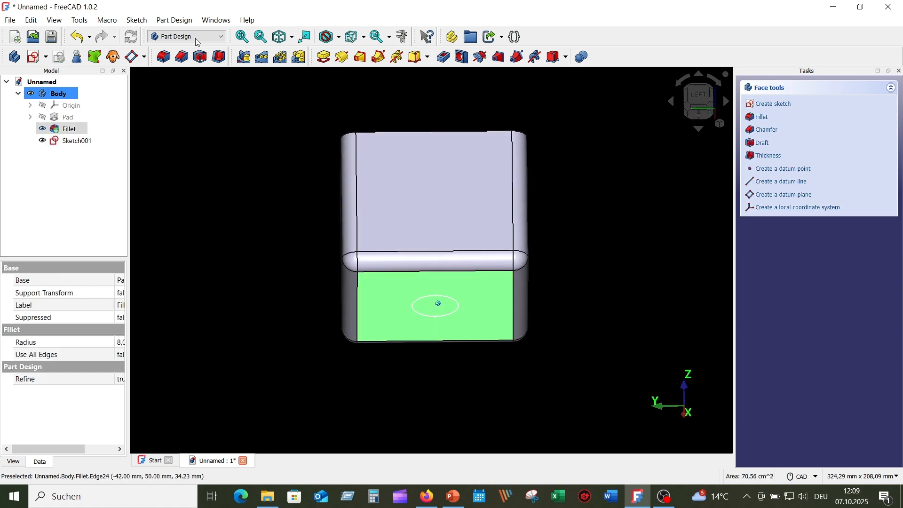
click(132, 57)
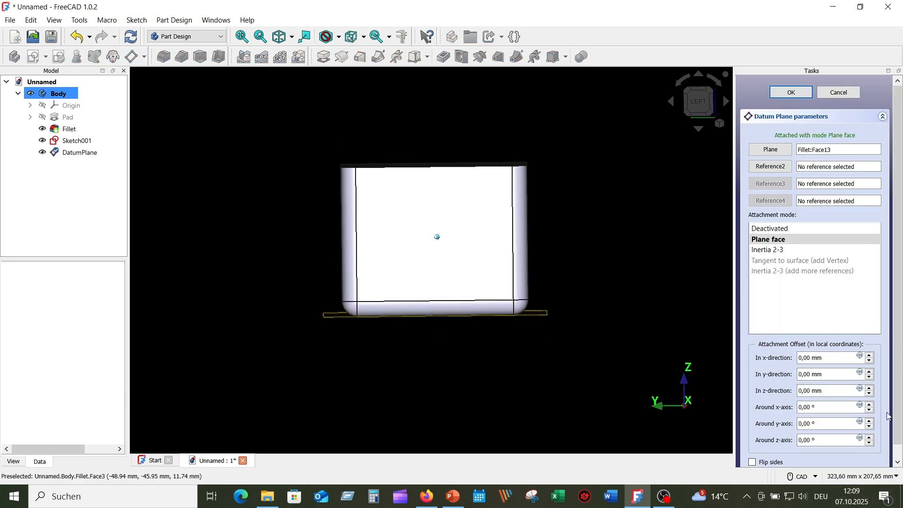
click(870, 389)
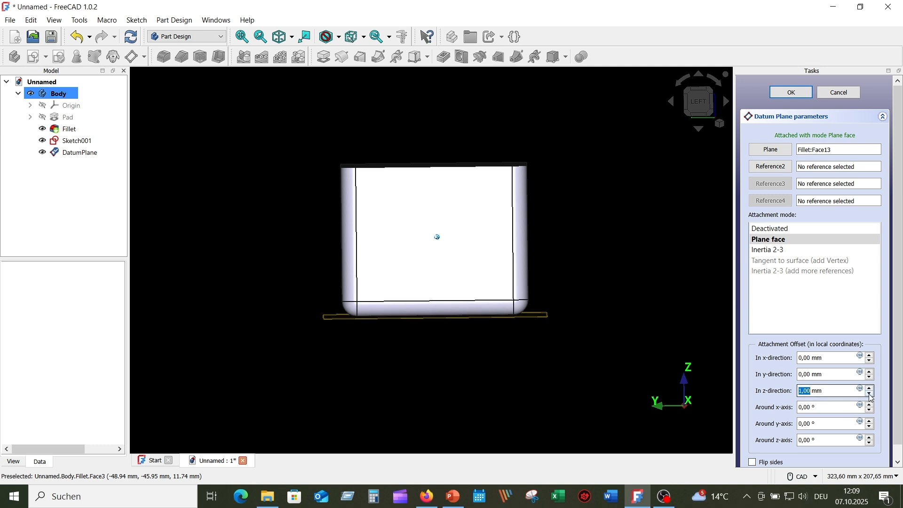
click(870, 395)
click(870, 394)
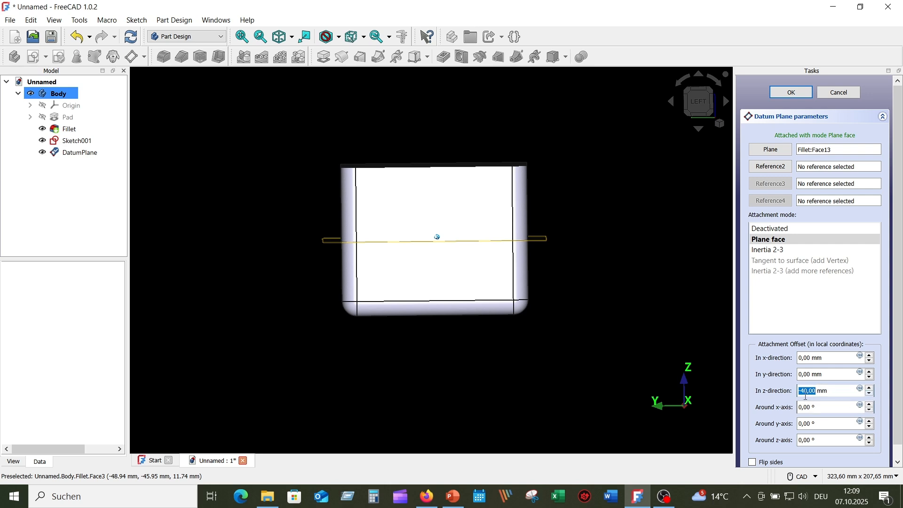
middle_drag(533, 271, 537, 283)
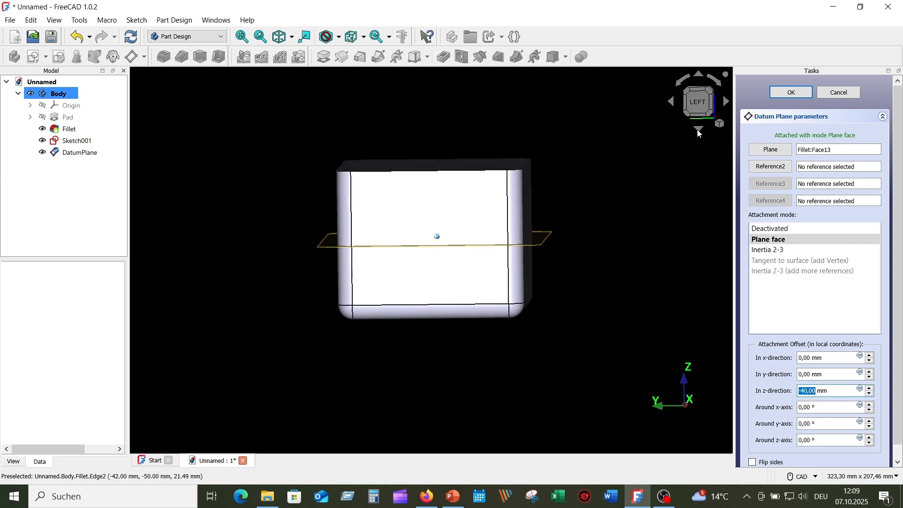
click(791, 94)
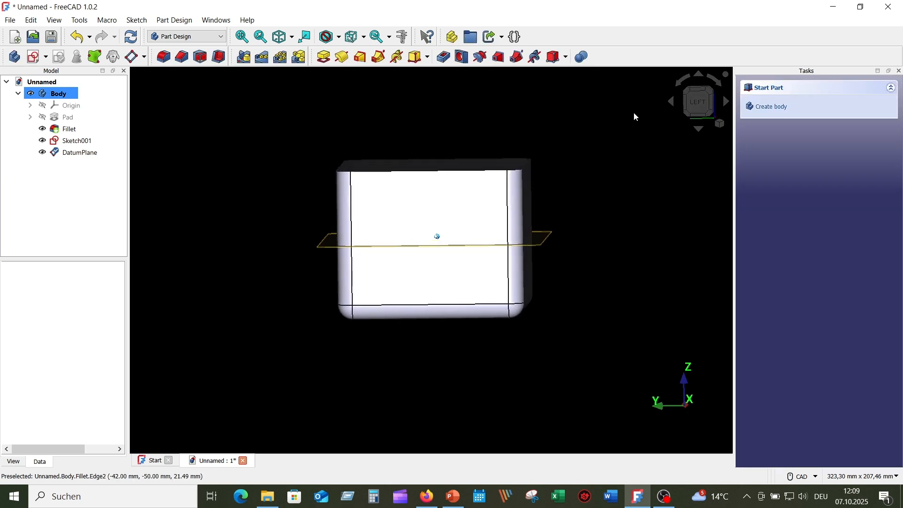
middle_drag(634, 114, 267, 274)
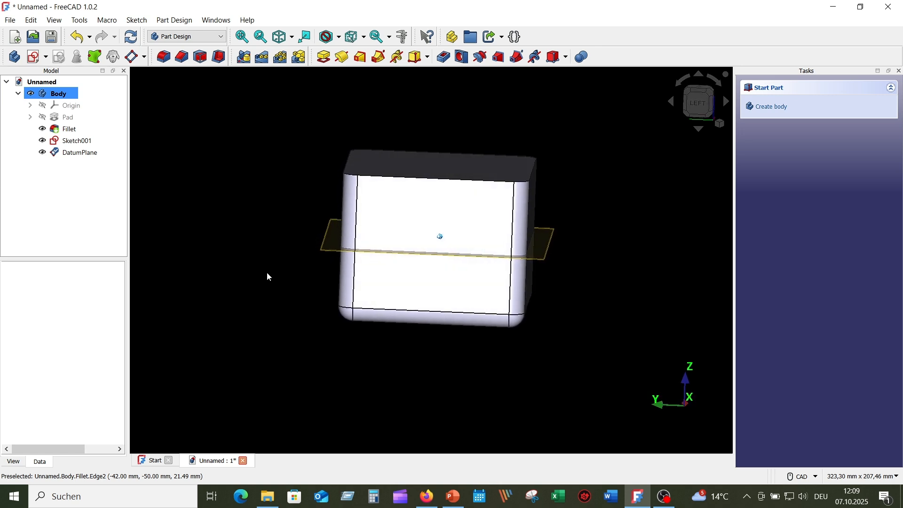
Start a sketch on the datum plane, viewed from the top with section view revealing the circle
click(328, 253)
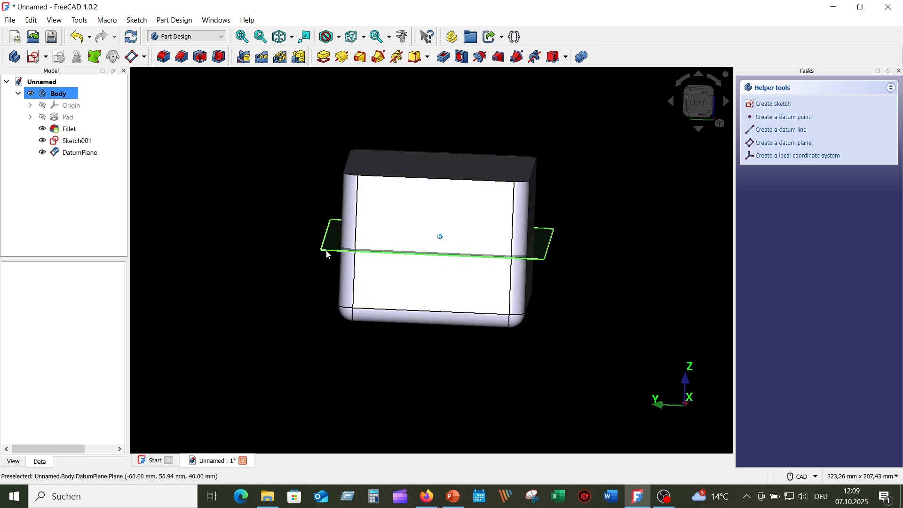
click(34, 58)
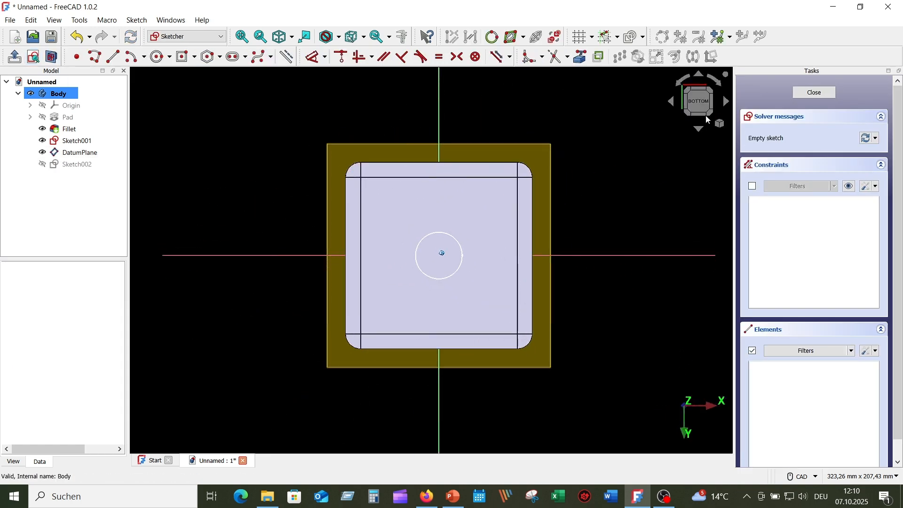
click(701, 77)
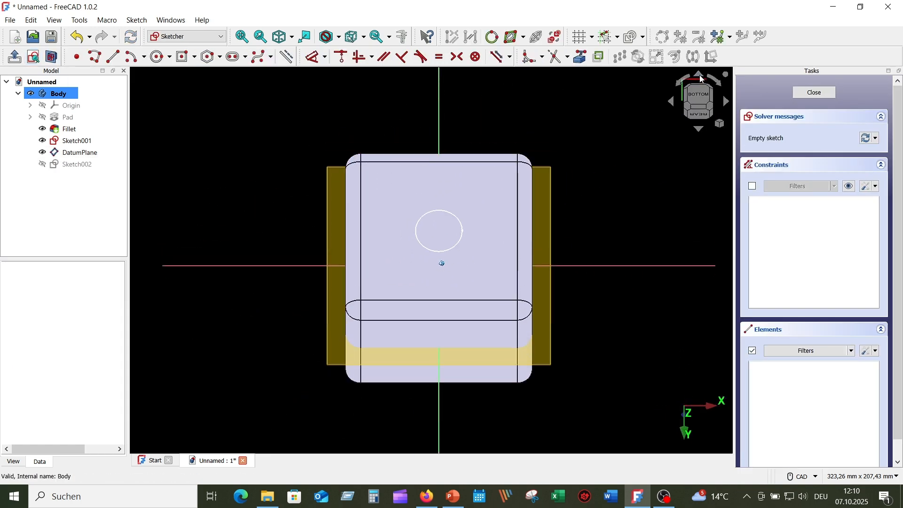
click(702, 79)
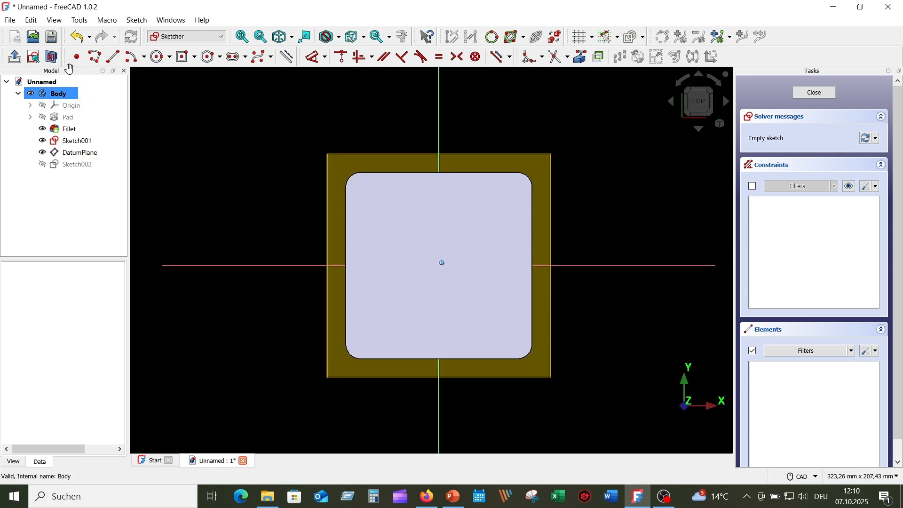
click(53, 57)
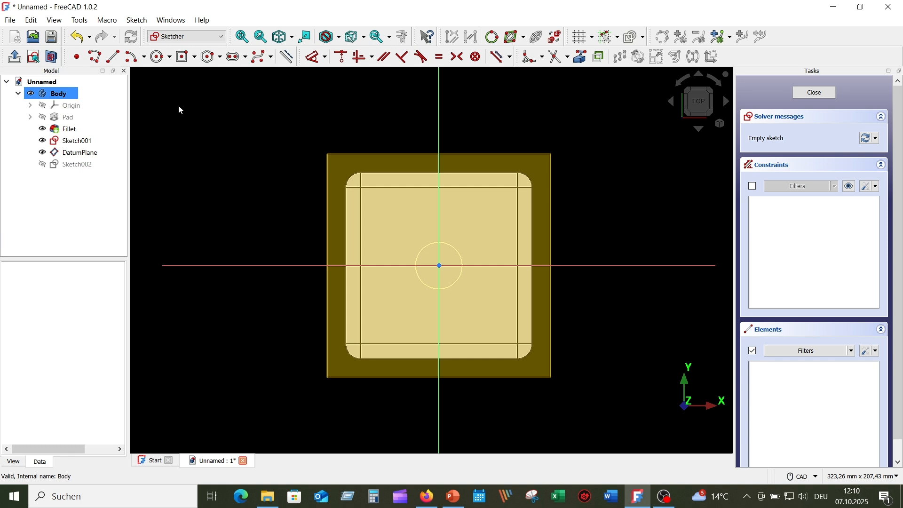
Draw a centred 40 × 40 mm square and close the sketch
click(184, 57)
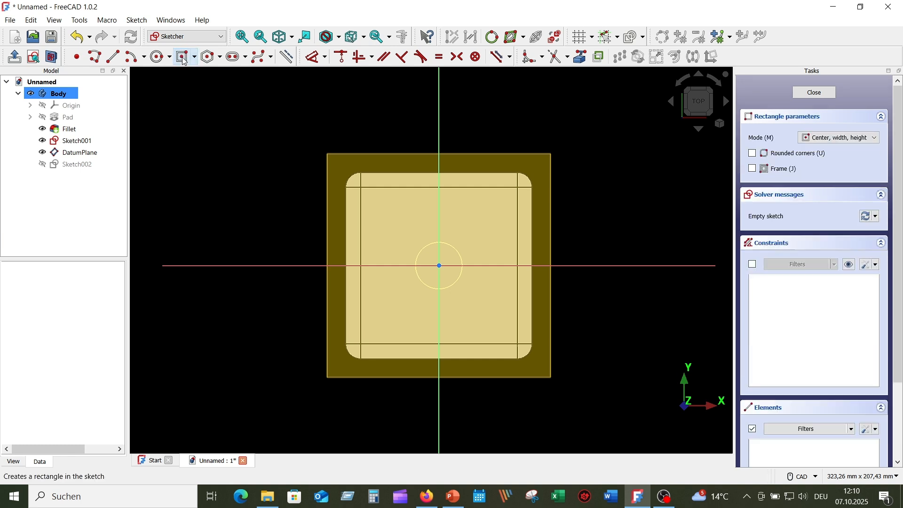
click(441, 267)
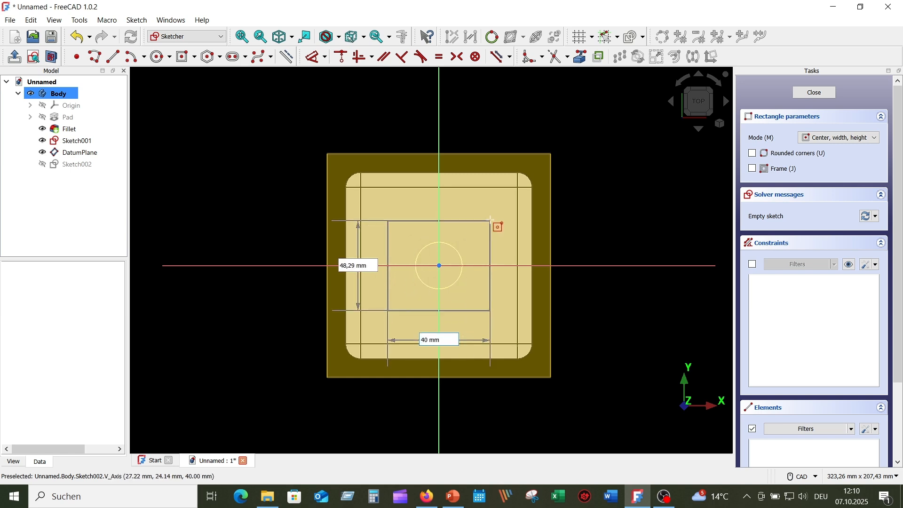
key(Tab)
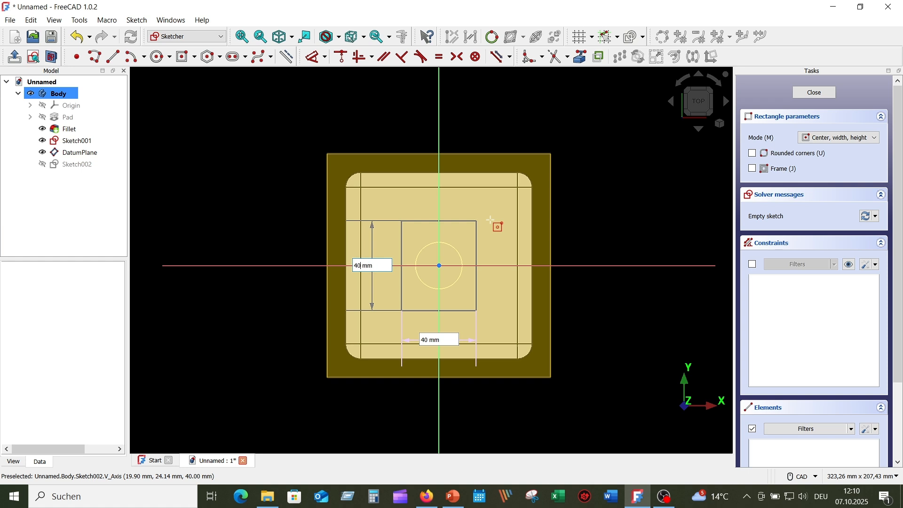
key(Return)
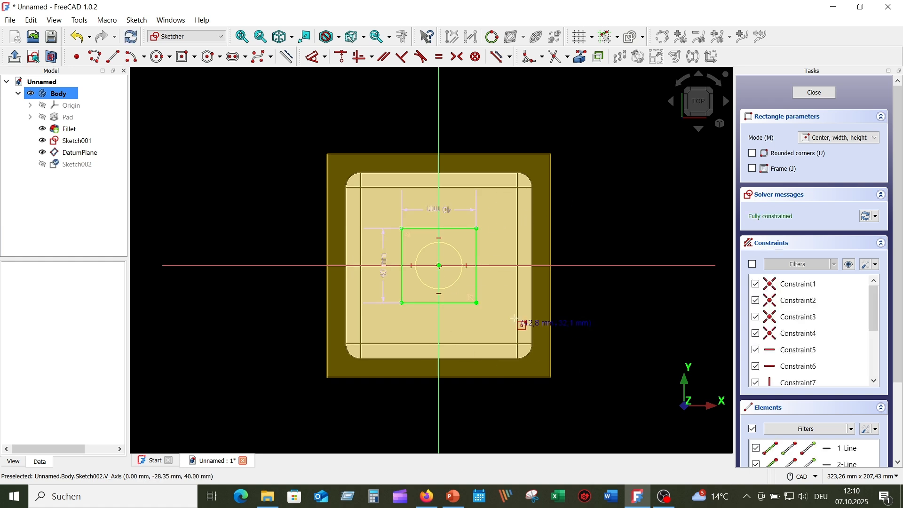
right_click(595, 188)
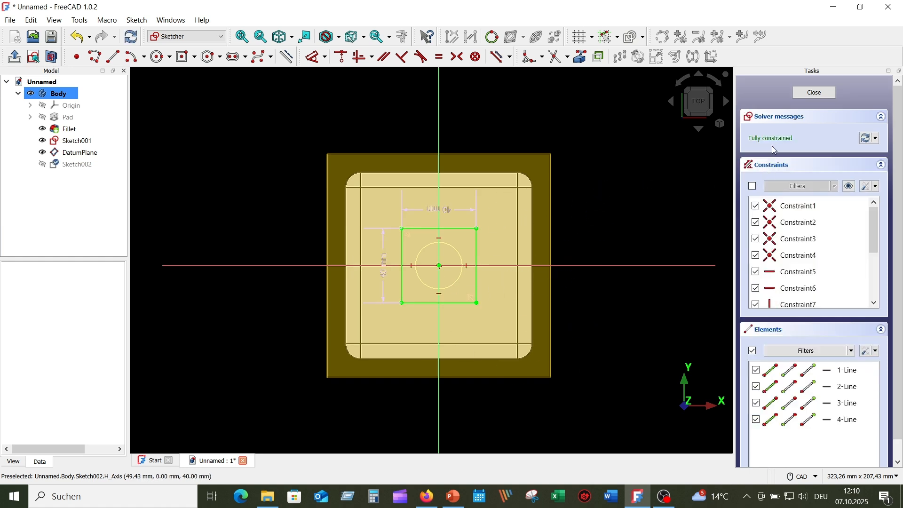
click(815, 92)
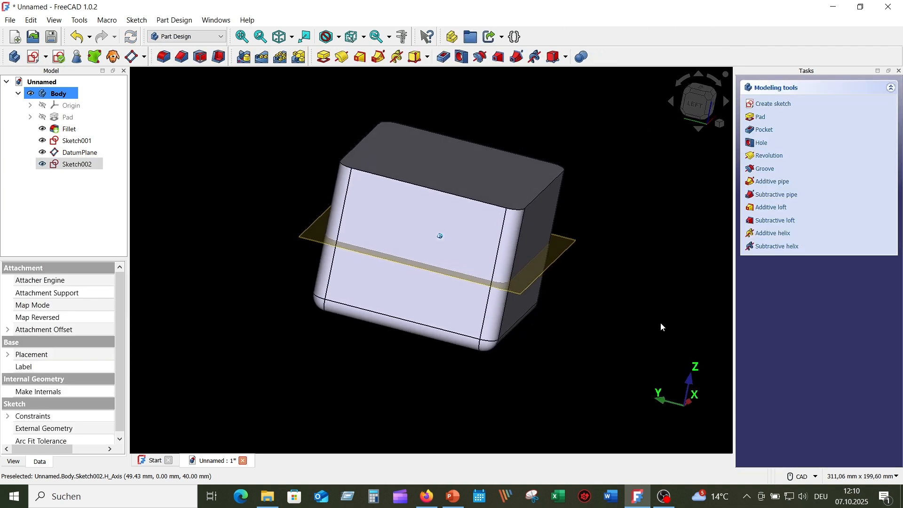
Sketch a centred hexagon with 42 mm radius at 90° on the cube's top face
click(456, 173)
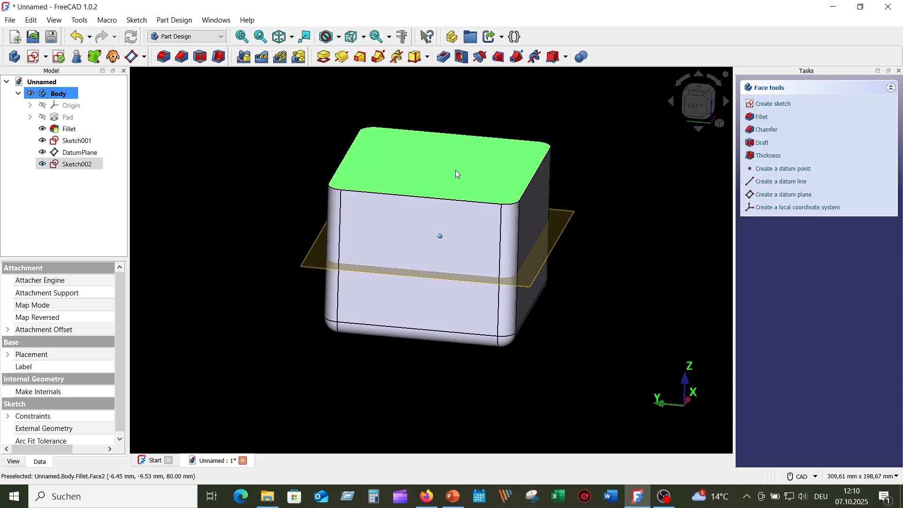
click(34, 58)
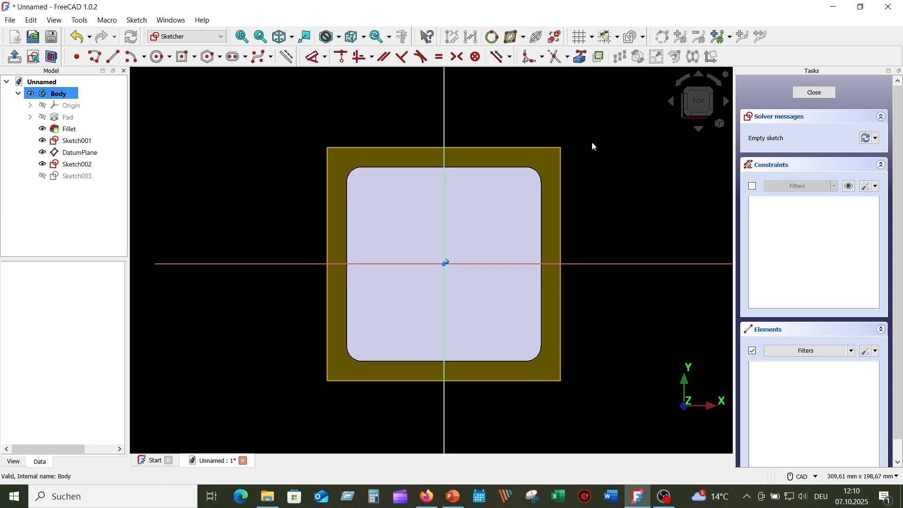
click(210, 57)
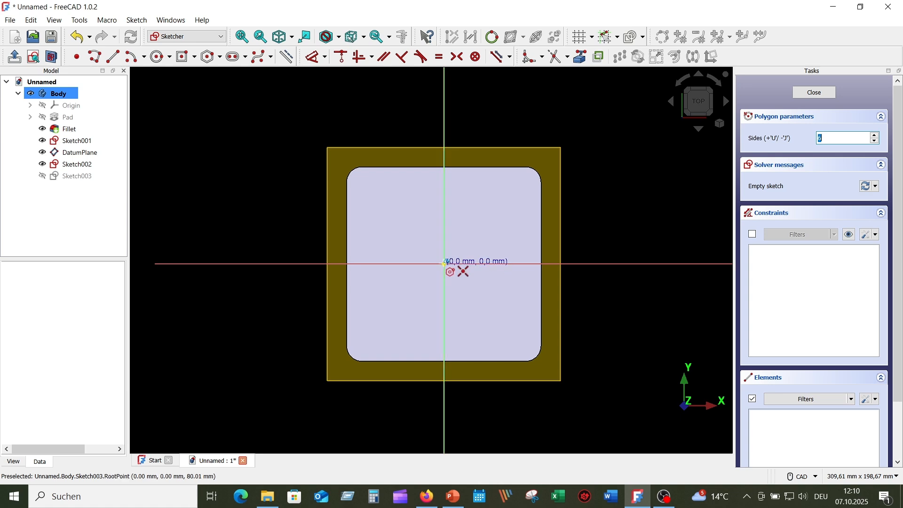
click(445, 263)
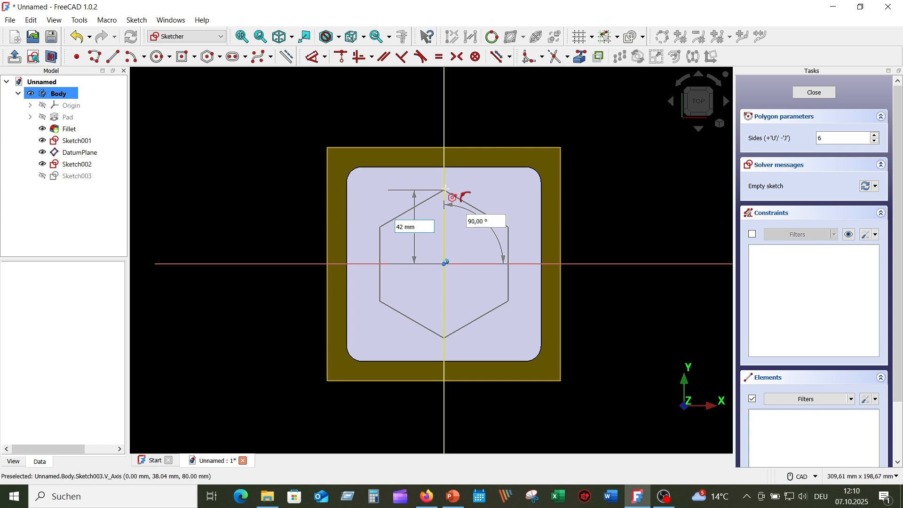
text(42)
key(Tab)
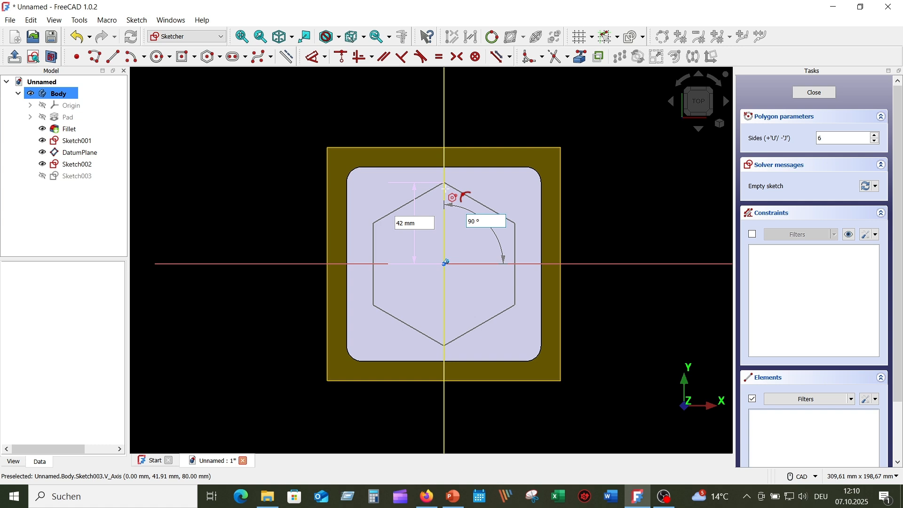
text(90)
key(Return)
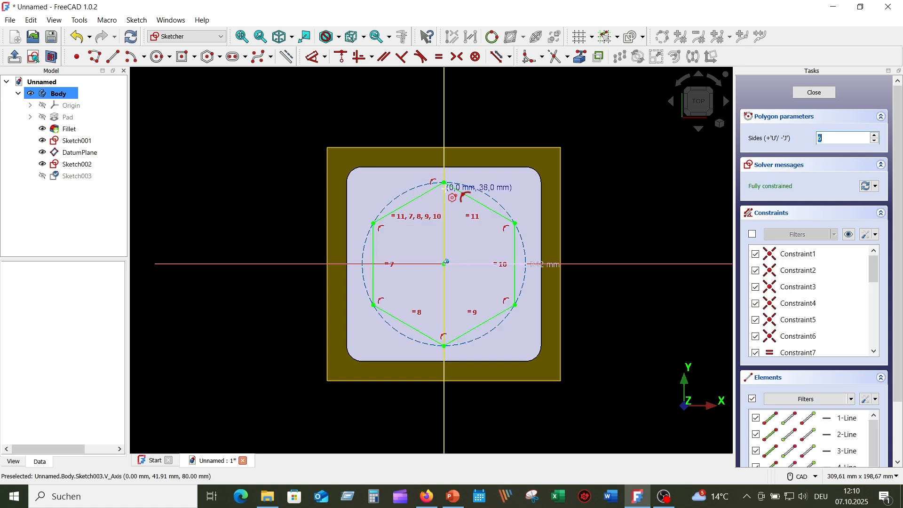
right_click(615, 170)
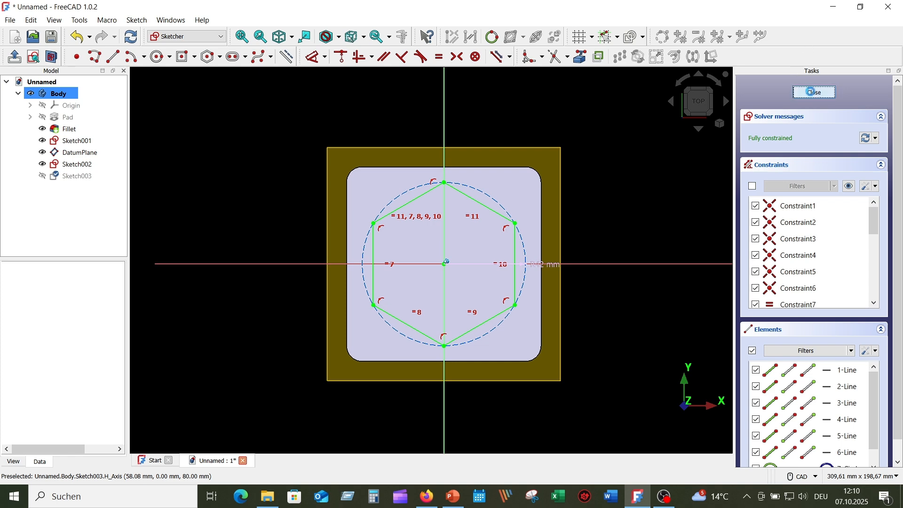
click(818, 96)
Hide the datum plane
scroll(428, 278, up, 2)
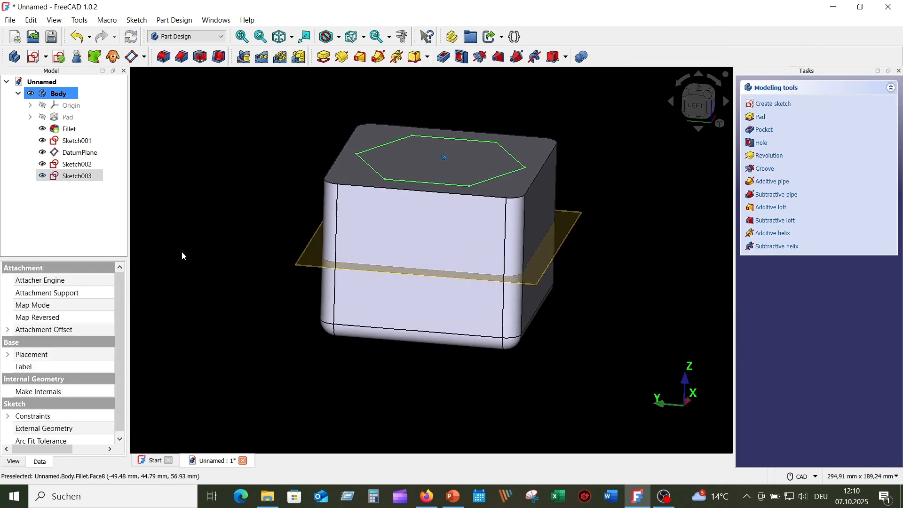
click(286, 267)
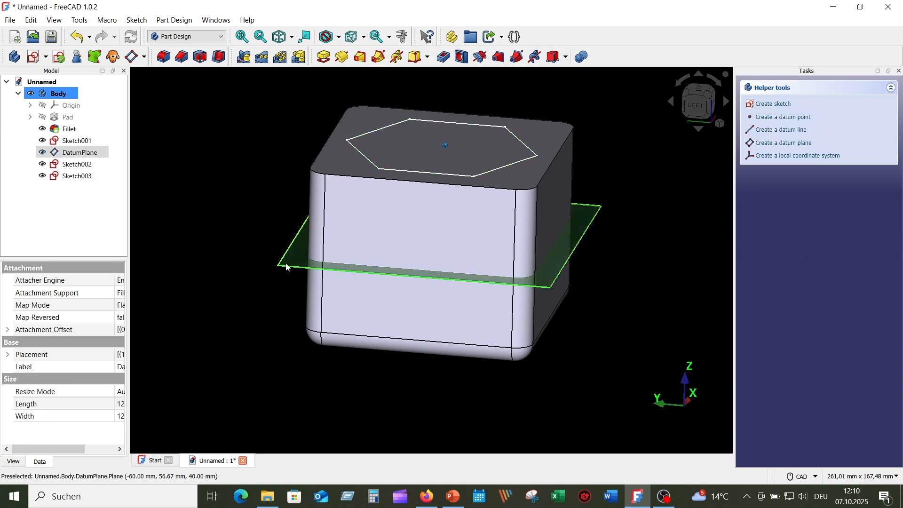
click(42, 153)
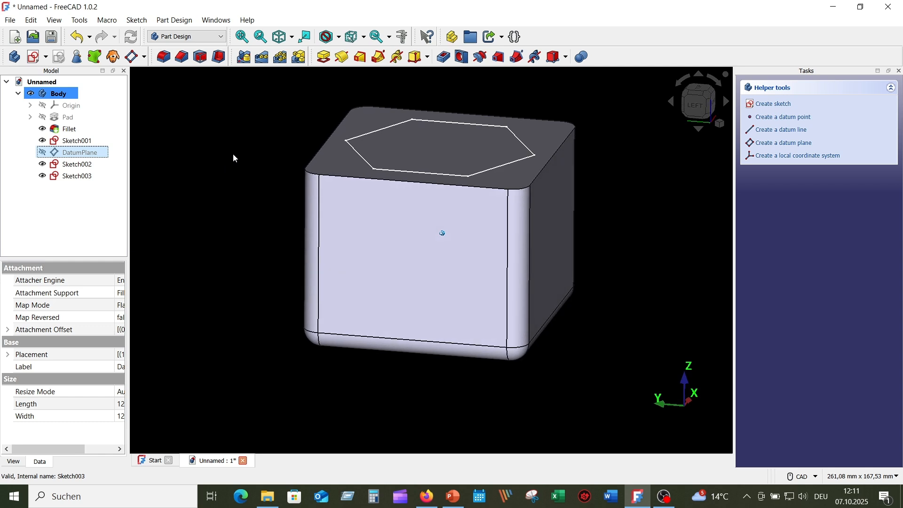
Cut a subtractive loft from Sketch001 through sections Sketch002 and Sketch003
click(88, 144)
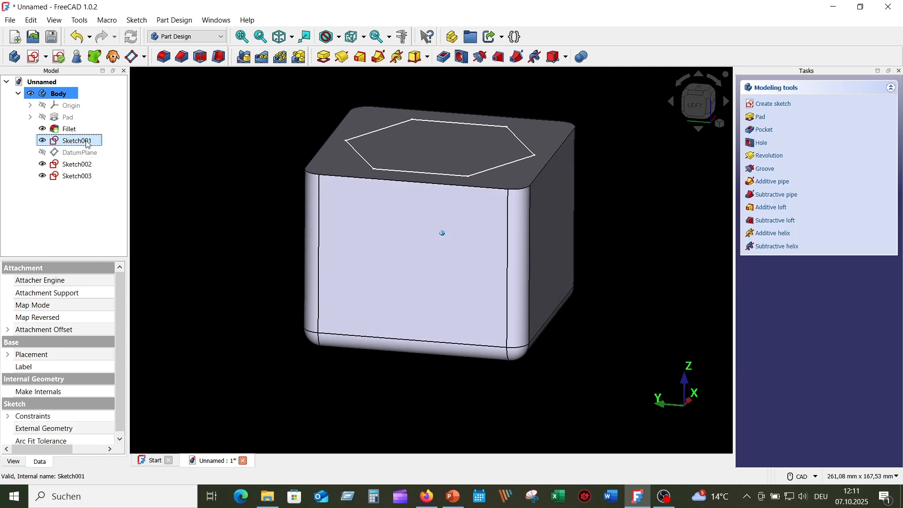
click(499, 57)
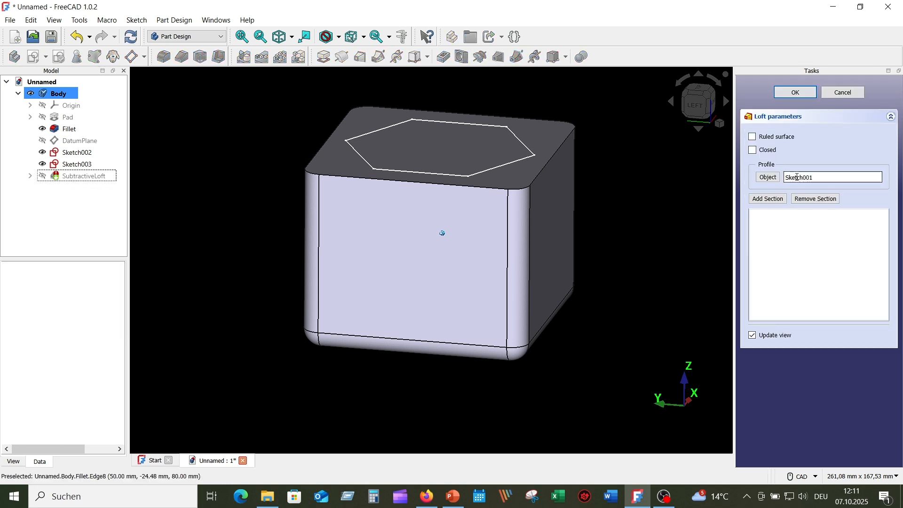
click(768, 199)
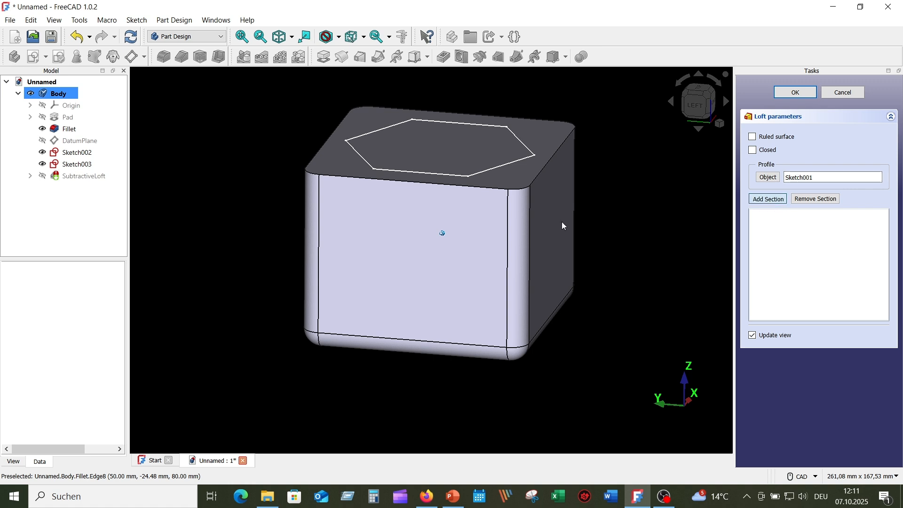
click(77, 153)
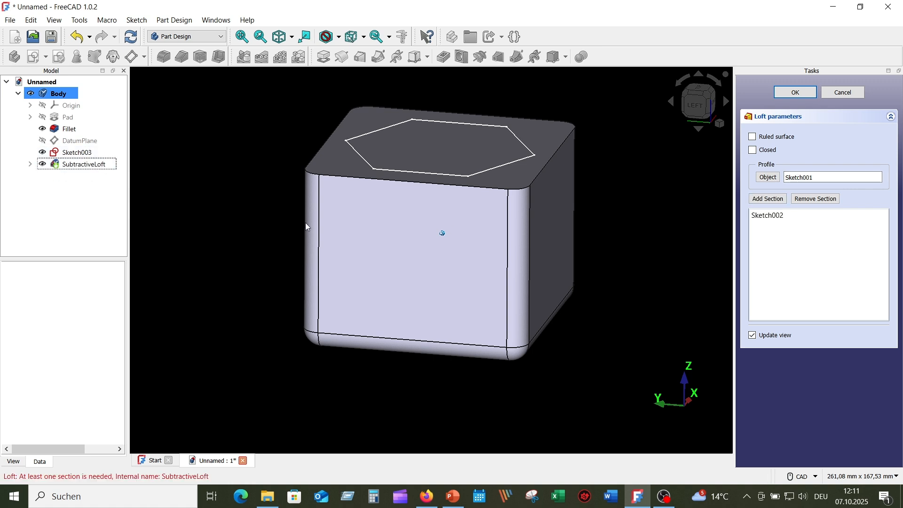
click(770, 201)
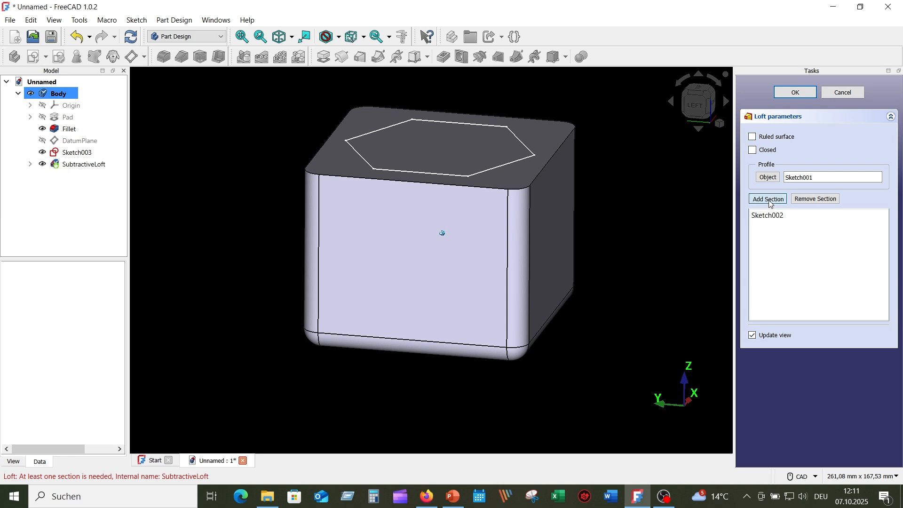
click(80, 153)
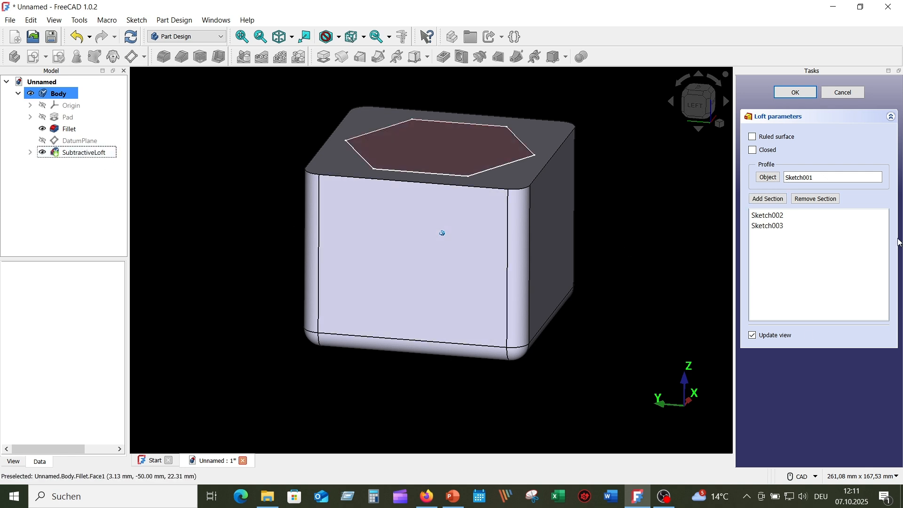
click(796, 93)
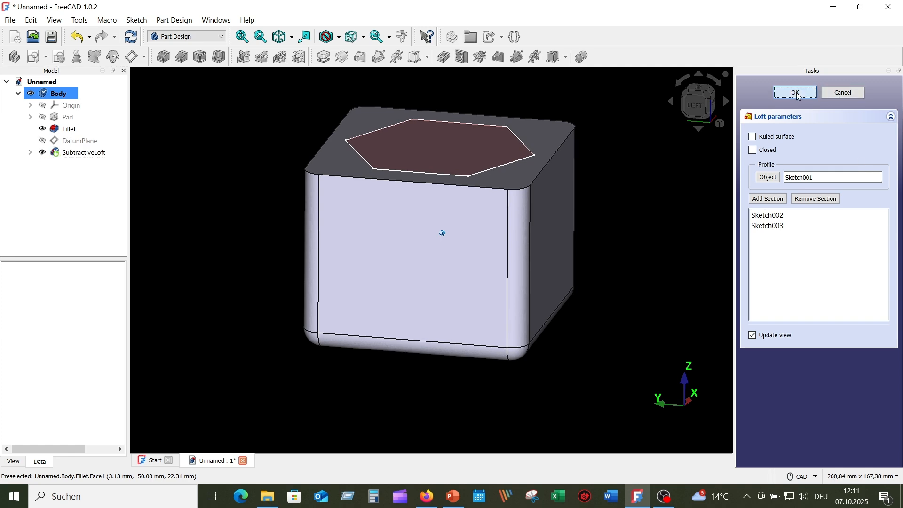
middle_drag(612, 228, 626, 243)
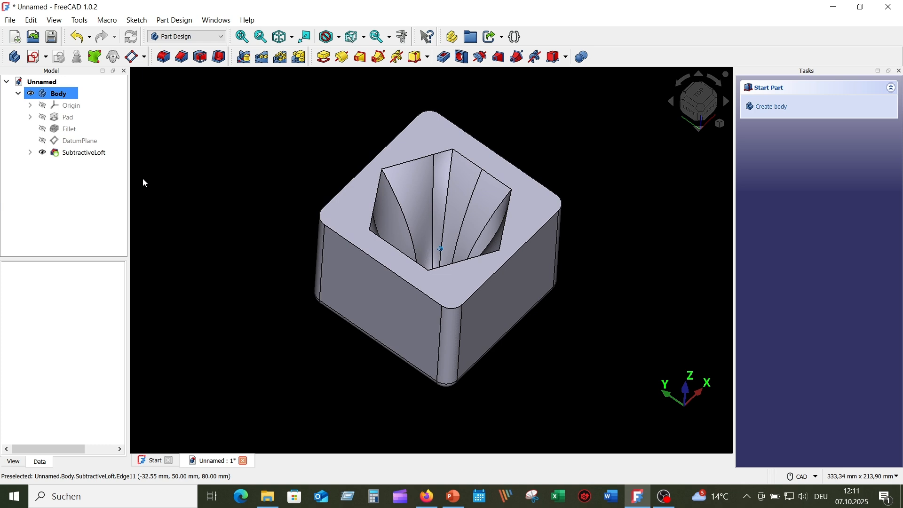
Enable Ruled surface on the SubtractiveLoft so the cavity walls become flat facets
double_click(85, 152)
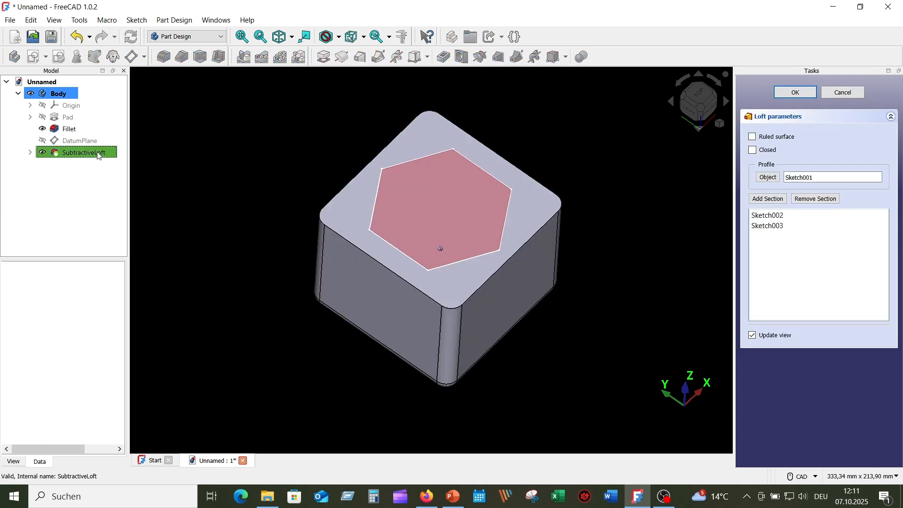
click(753, 138)
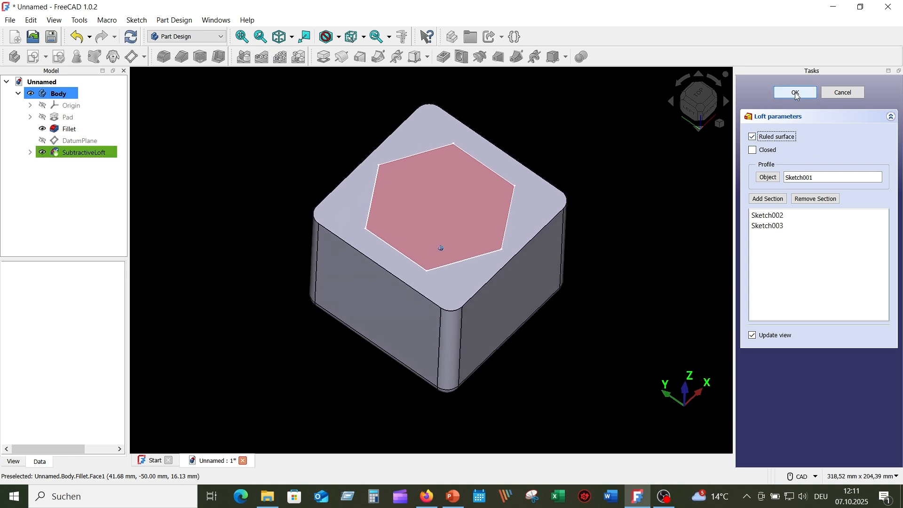
click(797, 93)
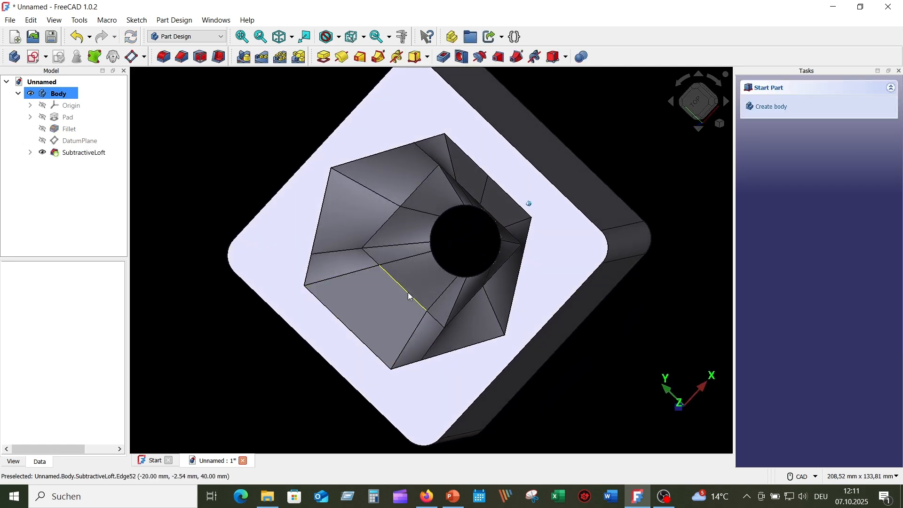
Orbit to look into the cavity and open View > Persistent section cut
middle_drag(409, 208, 429, 213)
middle_drag(416, 252, 619, 164)
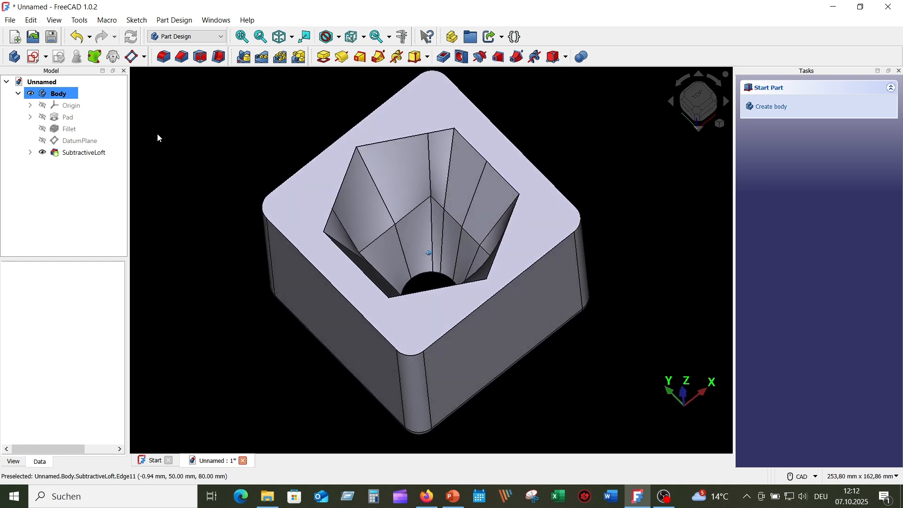
click(54, 20)
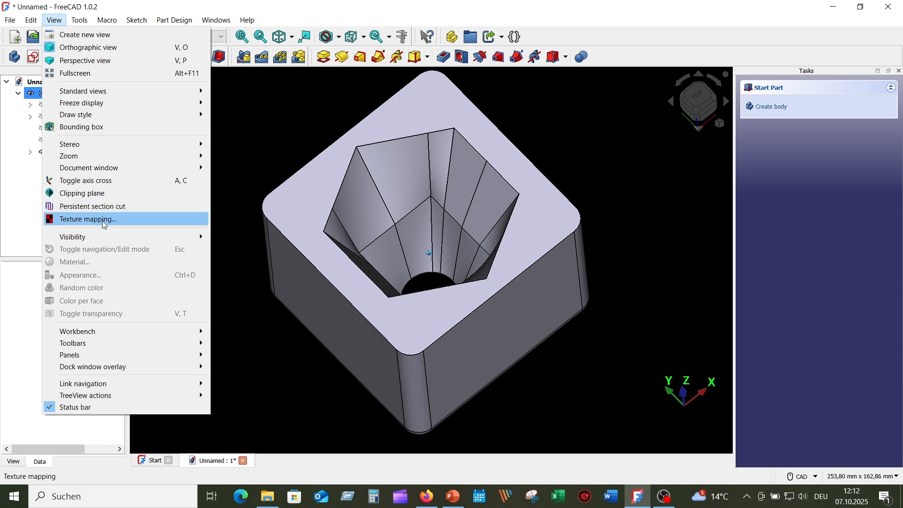
click(99, 207)
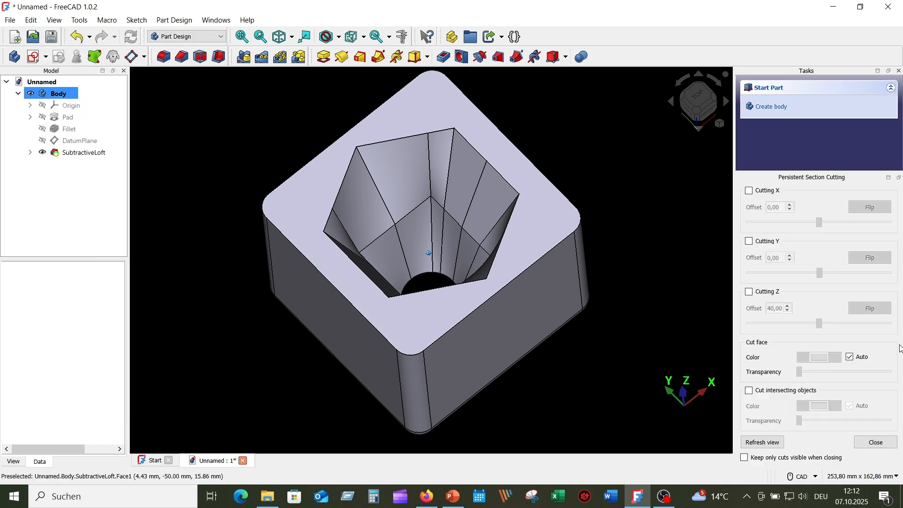
Try a Y section cut, then switch it off and close the Persistent Section Cutting panel
click(749, 242)
mouse_move(574, 285)
middle_down()
mouse_move(399, 268)
mouse_move(377, 228)
mouse_move(563, 283)
middle_up()
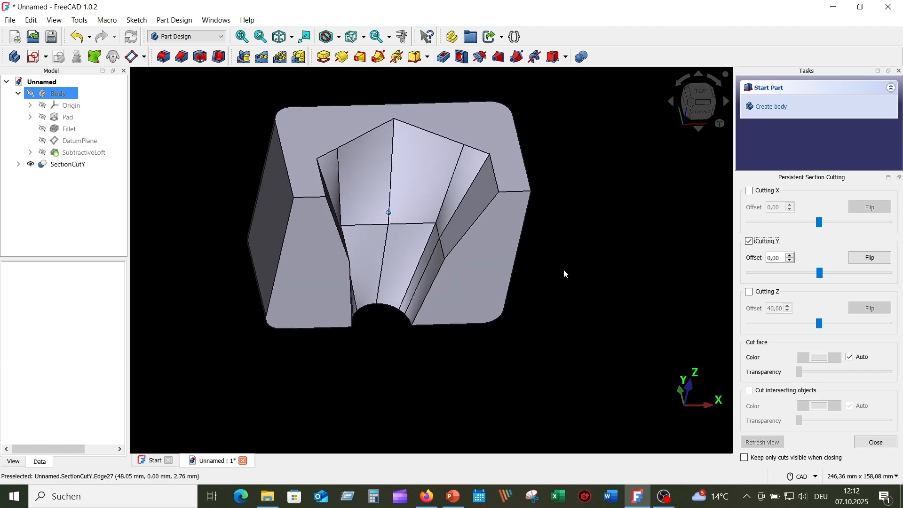
click(750, 242)
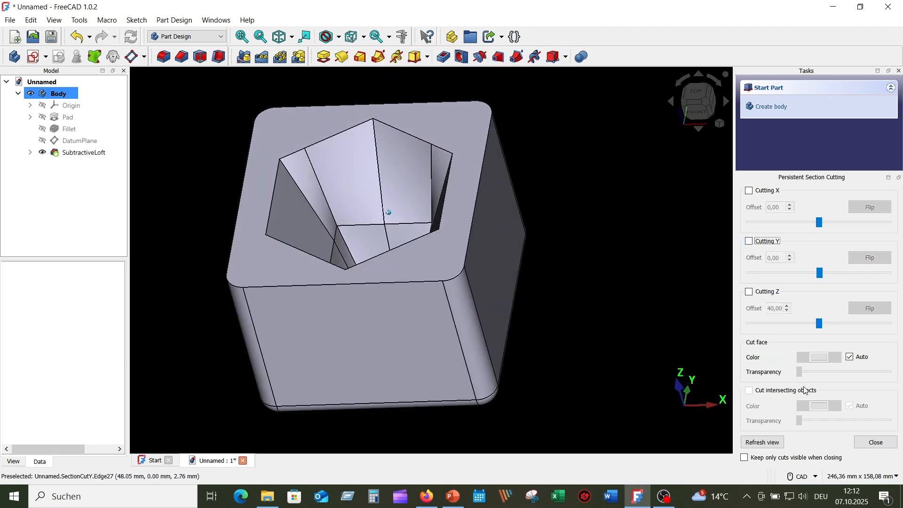
click(878, 443)
middle_drag(625, 297, 608, 265)
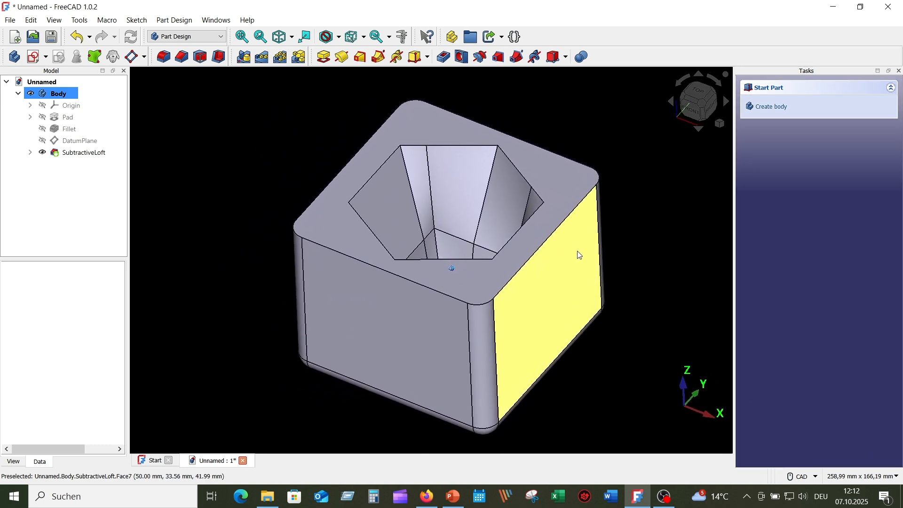
Edit the SubtractiveLoft to turn Ruled surface off and Closed on, then apply
double_click(82, 153)
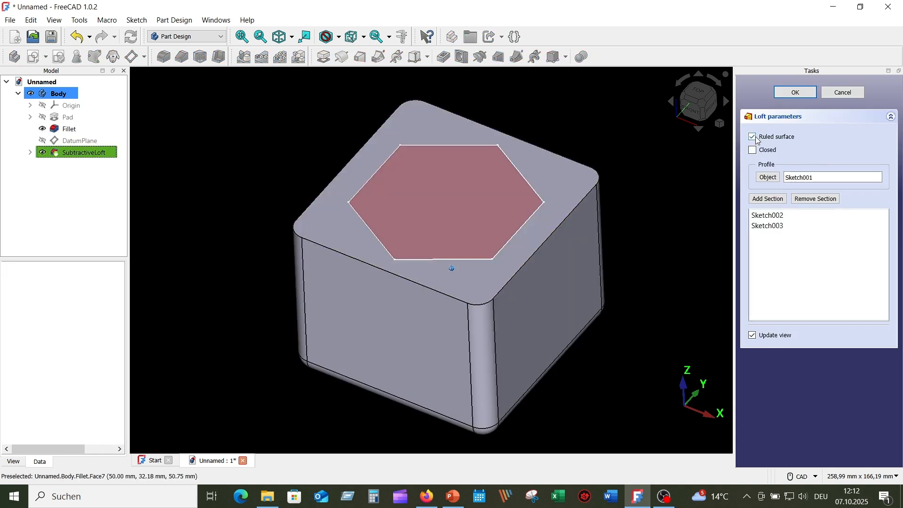
click(754, 137)
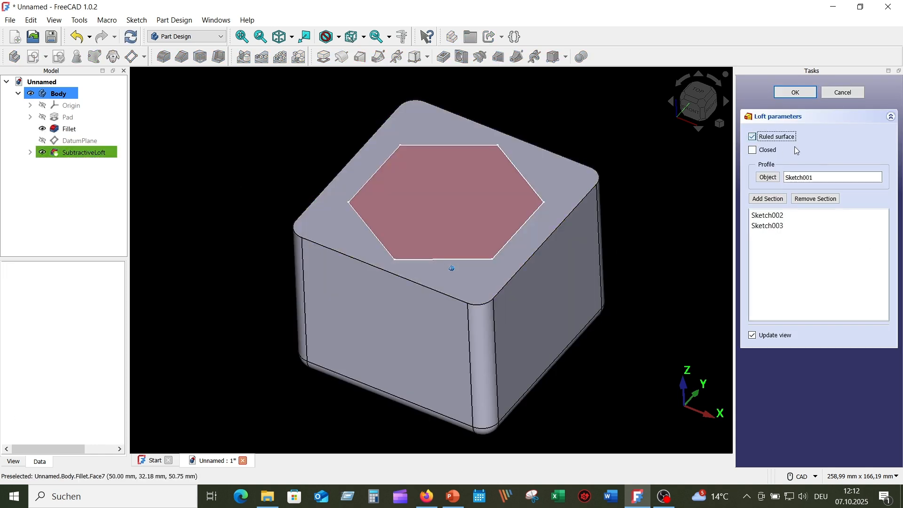
click(754, 151)
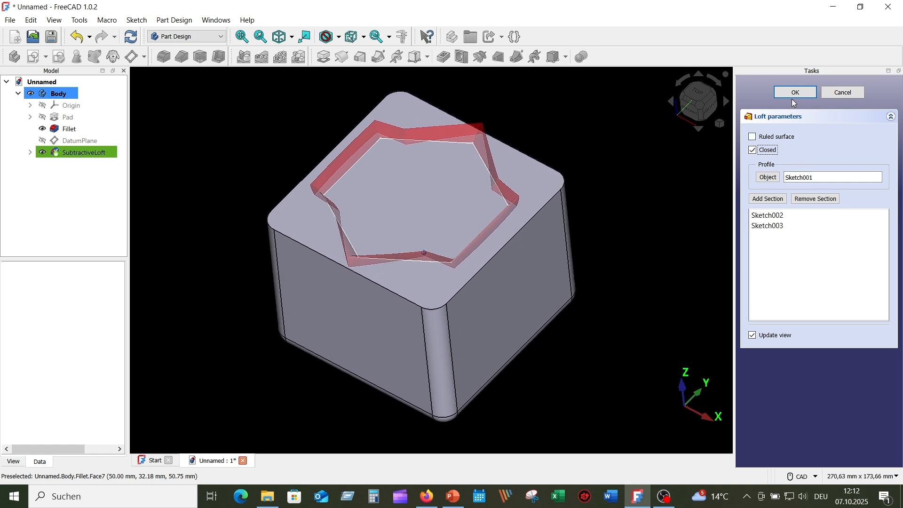
key(Return)
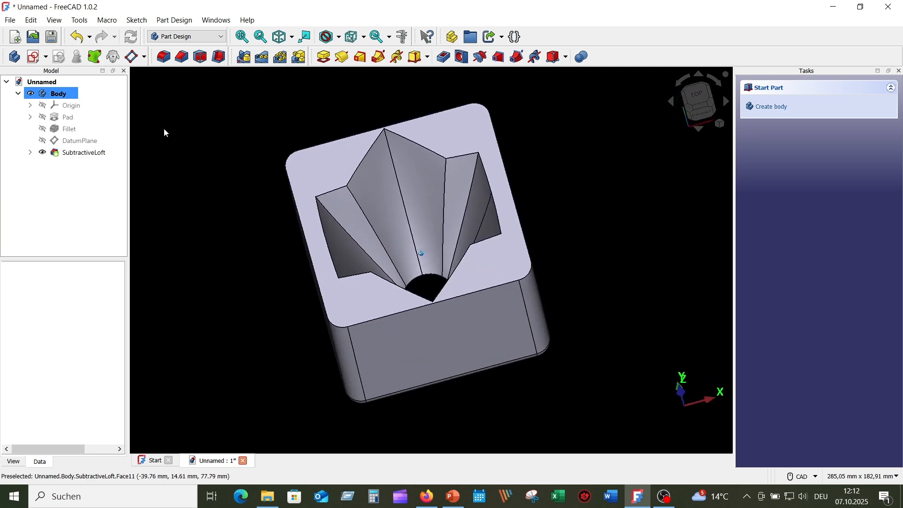
click(55, 21)
click(91, 206)
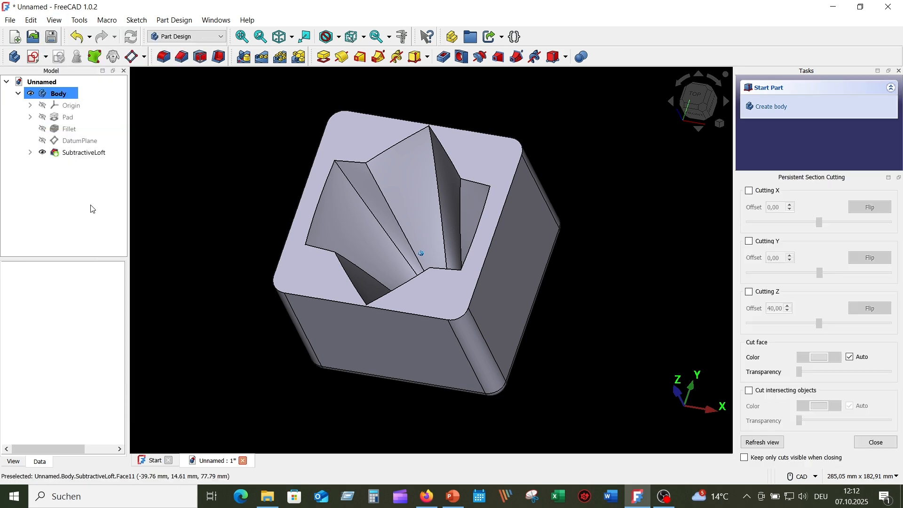
click(750, 242)
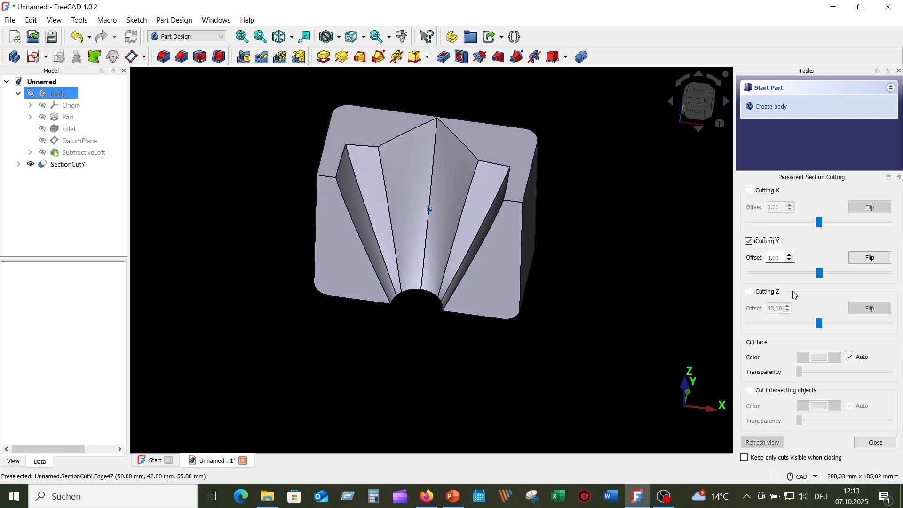
click(750, 243)
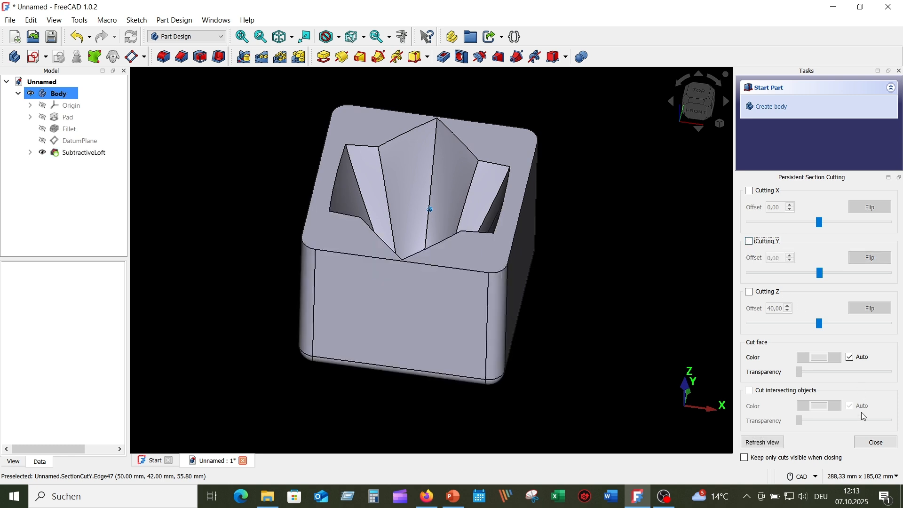
click(873, 442)
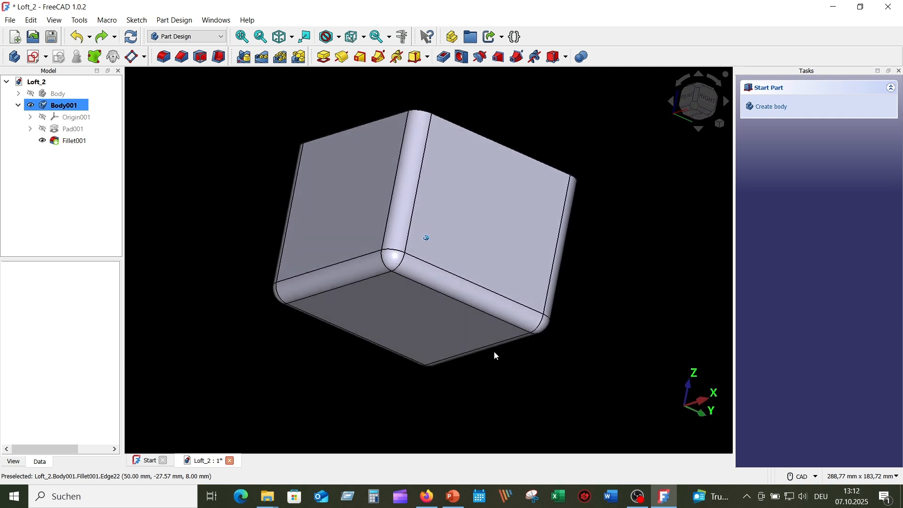
Start Sketch005 on the filleted cube's bottom face in Loft_2
click(421, 309)
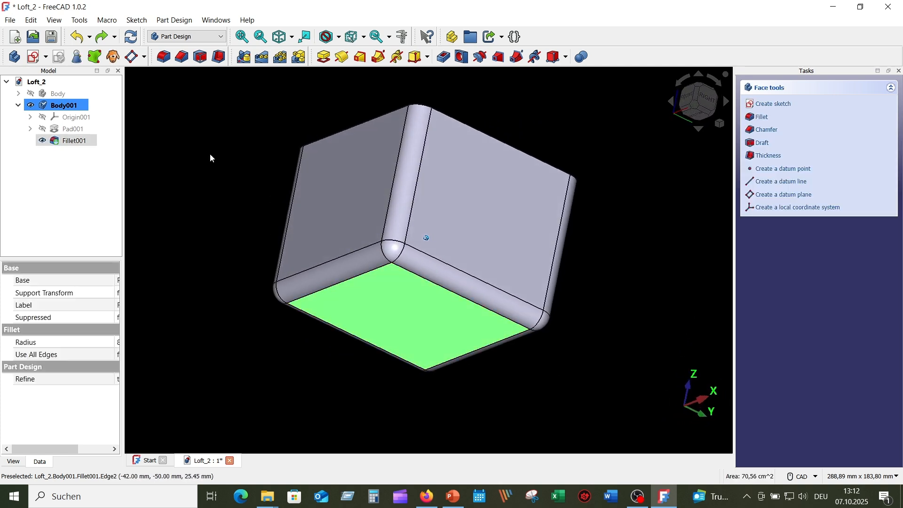
click(33, 57)
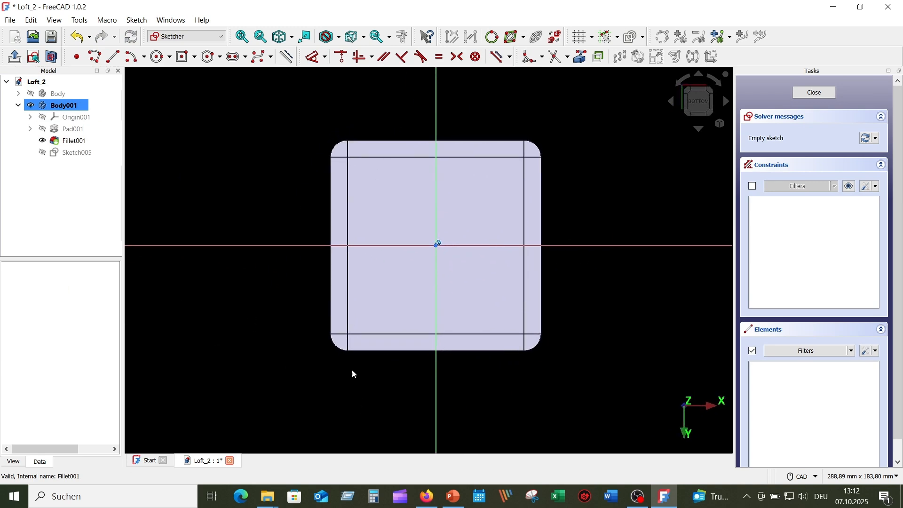
Draw a 25 mm diameter circle centred on the horizontal axis
click(160, 56)
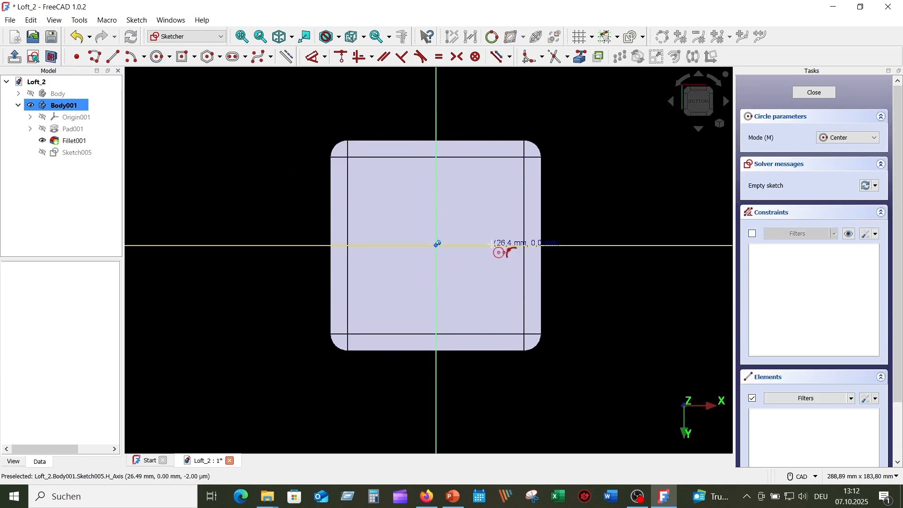
click(492, 245)
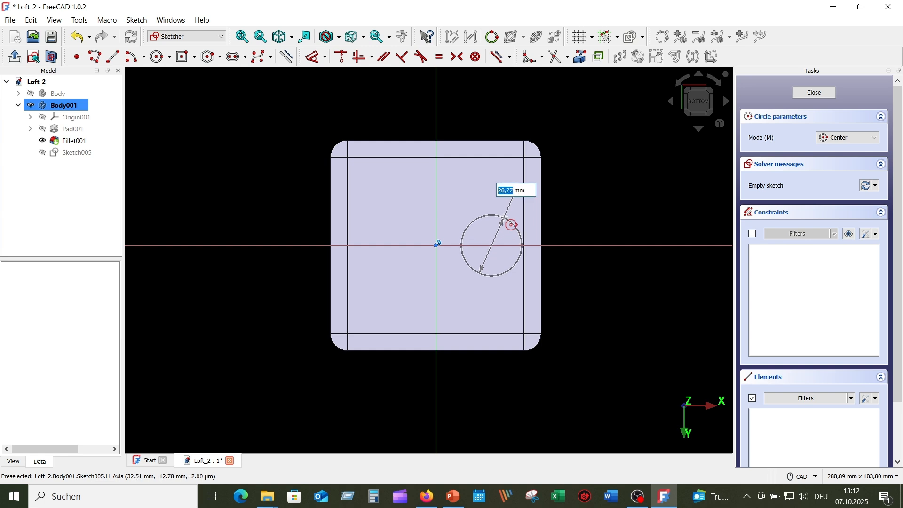
key(Return)
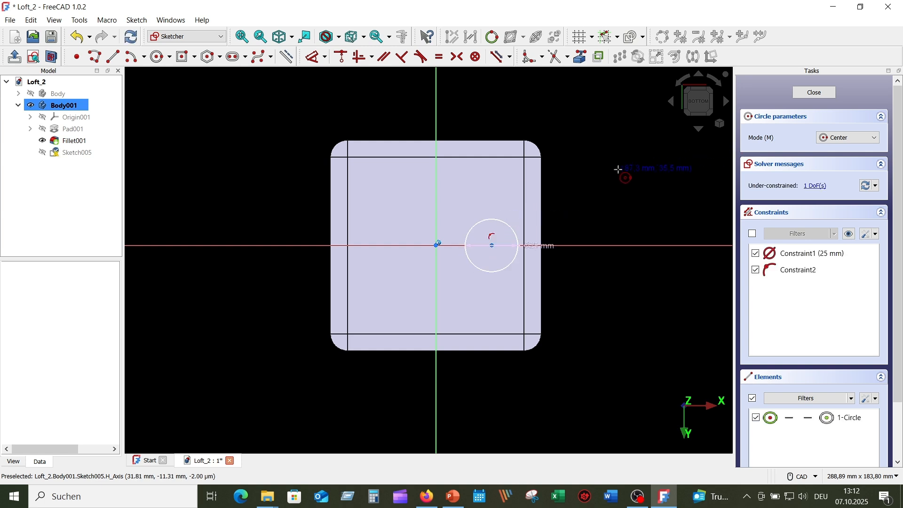
key(Escape)
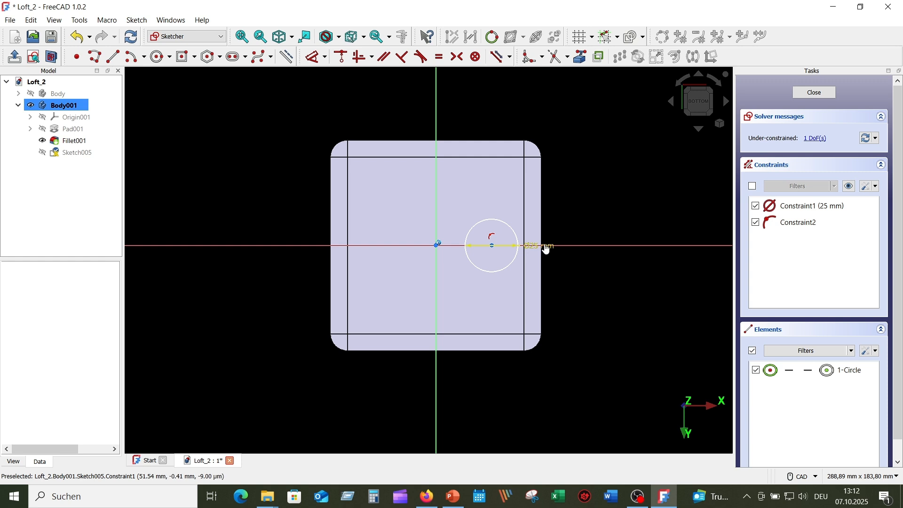
drag(547, 249, 595, 202)
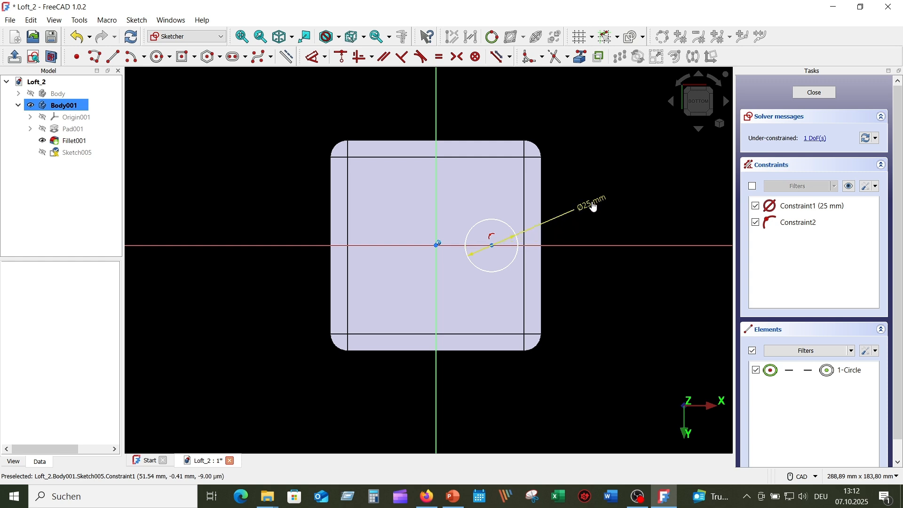
Constrain the circle centre 28 mm horizontally from the origin and close the sketch
click(317, 57)
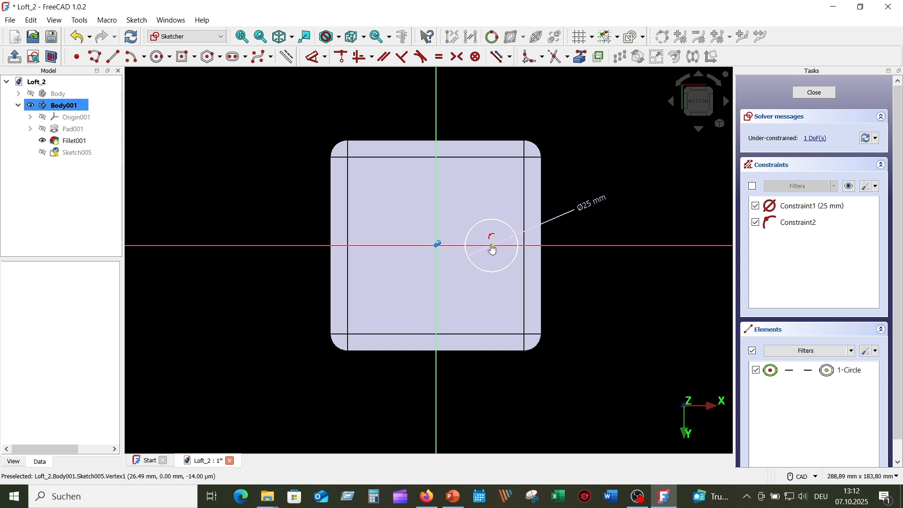
click(493, 249)
click(538, 108)
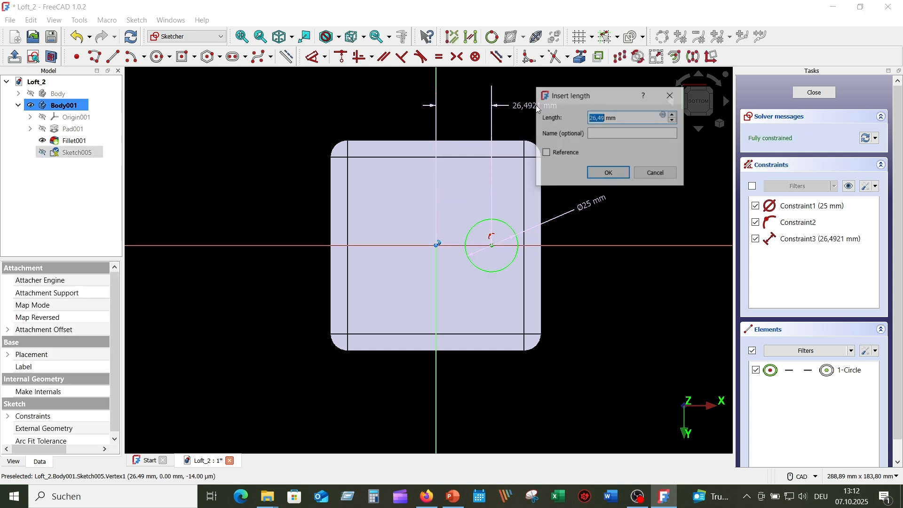
key(Return)
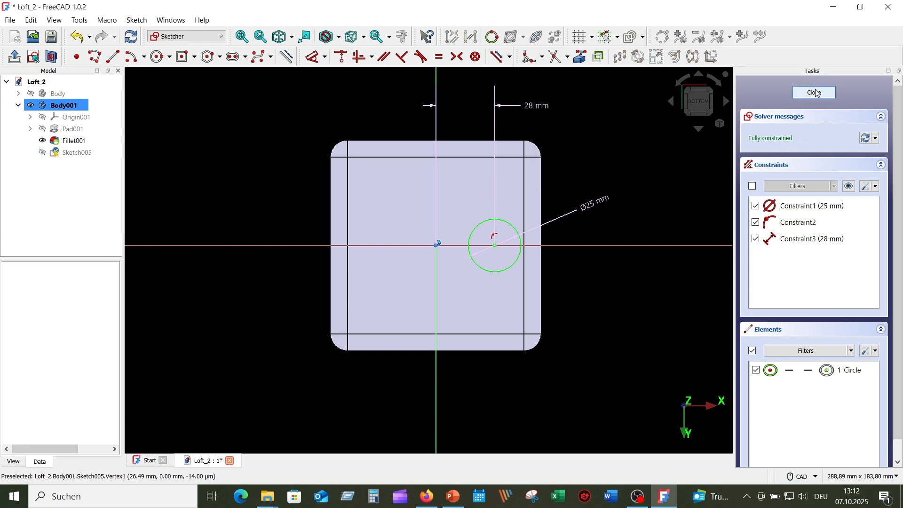
click(815, 97)
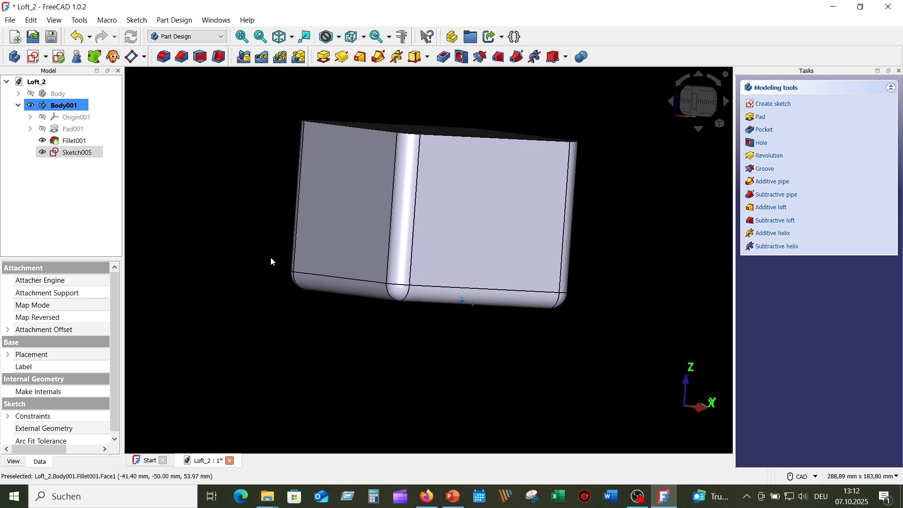
Create DatumPlane001 on the cube's bottom face with a -40 mm offset through its middle
click(389, 331)
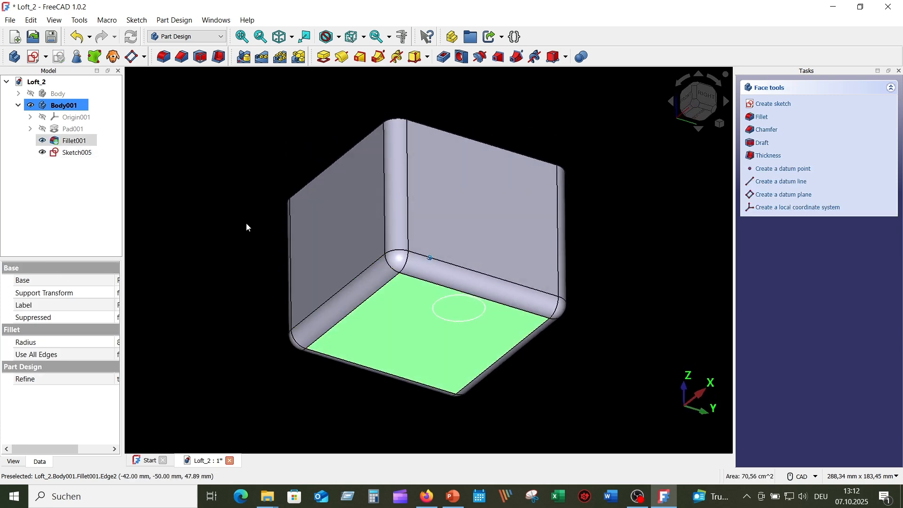
click(132, 57)
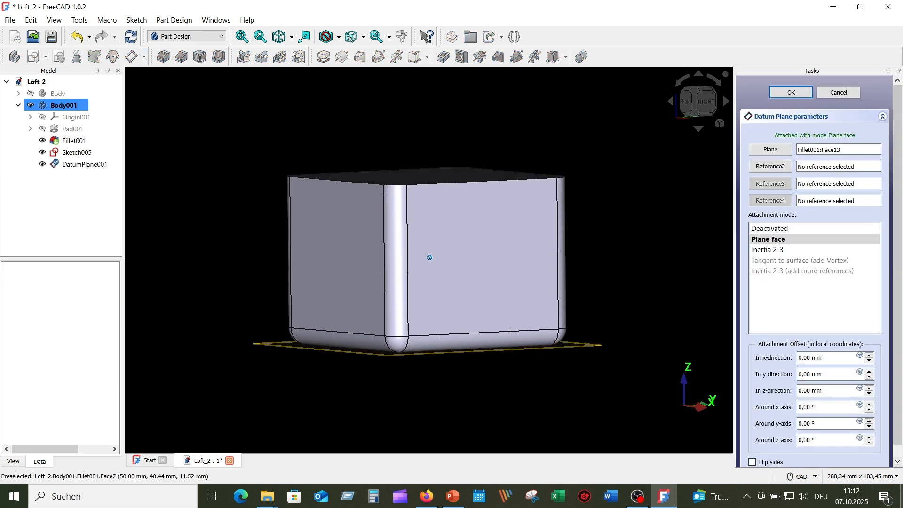
click(870, 394)
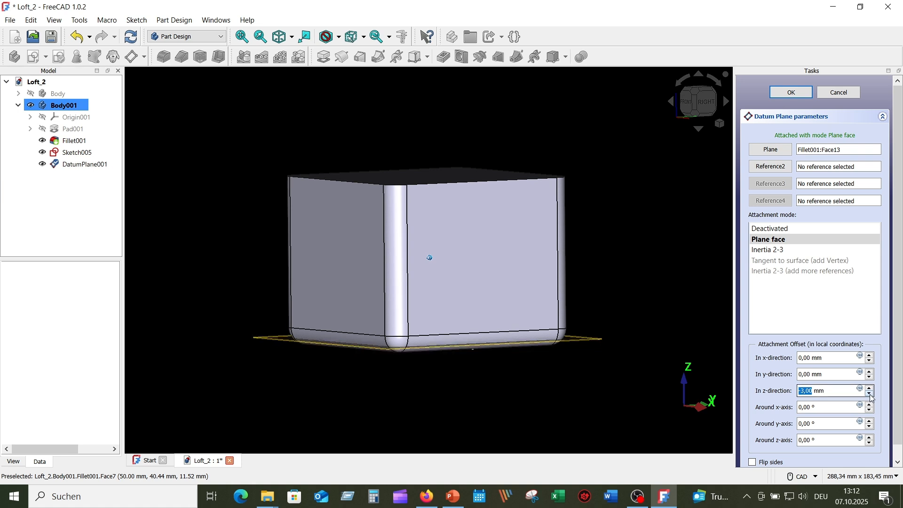
click(870, 394)
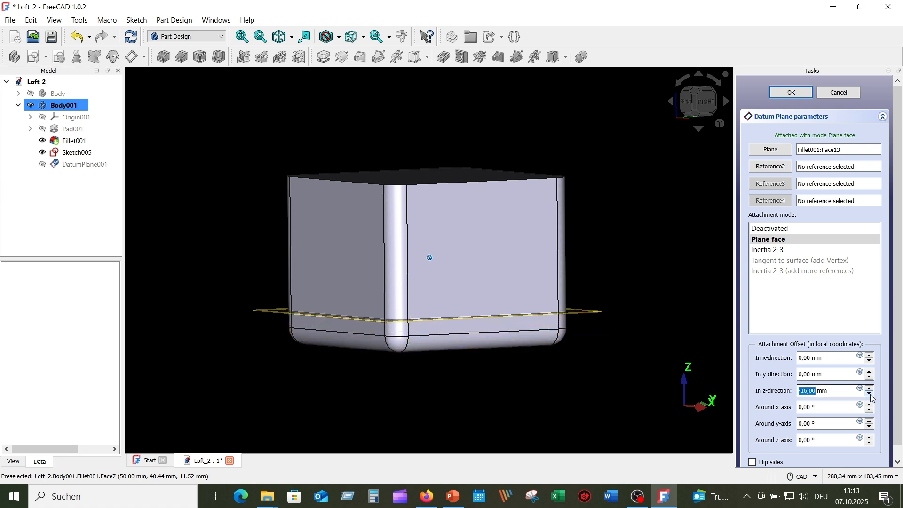
click(871, 395)
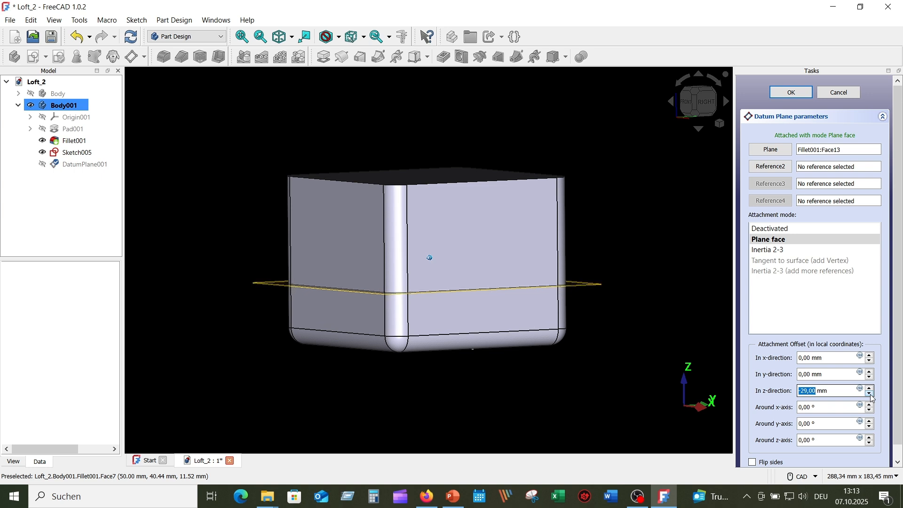
click(871, 395)
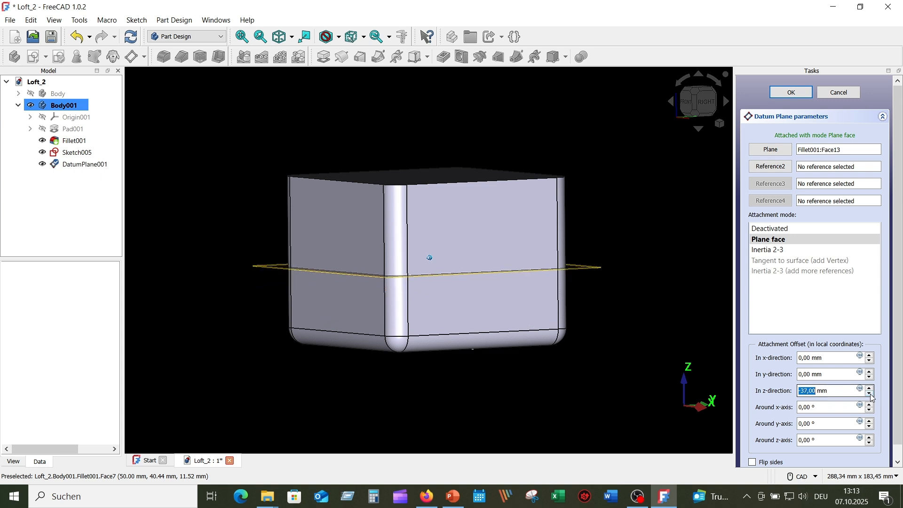
click(871, 395)
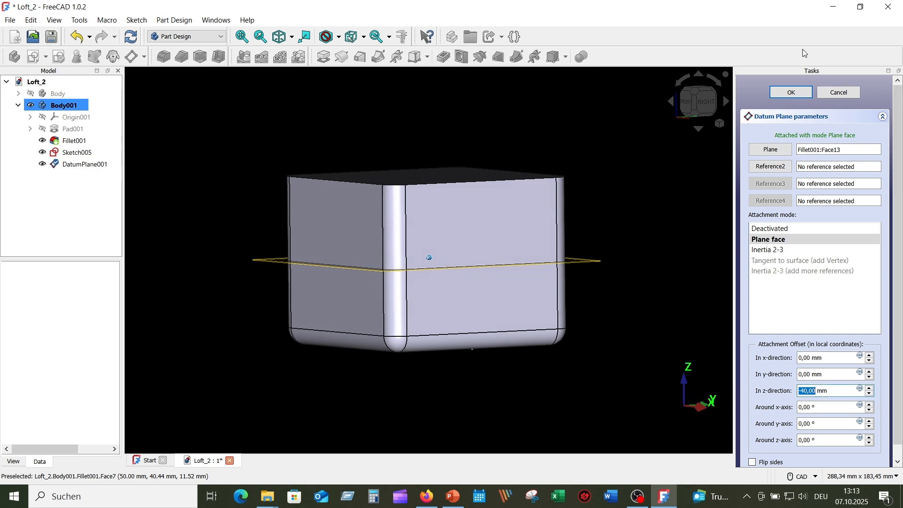
click(791, 92)
middle_drag(668, 177, 658, 303)
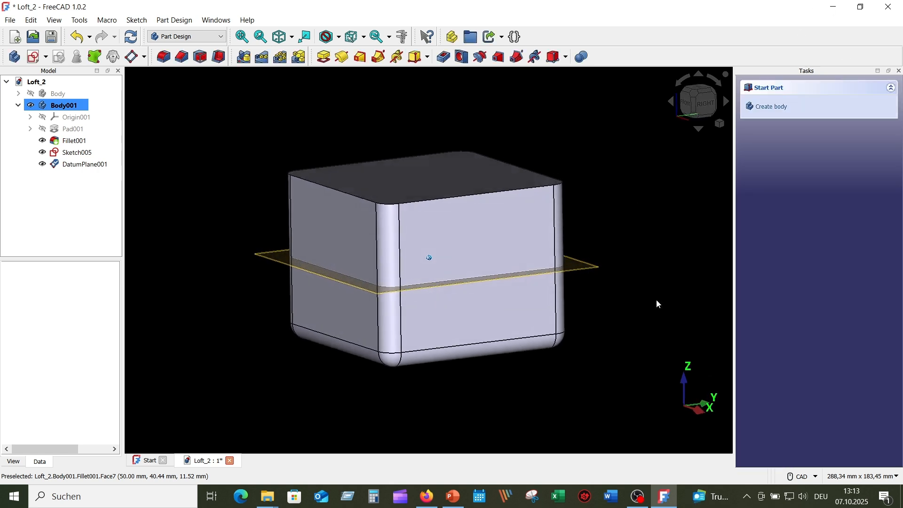
Start a new sketch on DatumPlane001 and switch it to full view
click(279, 264)
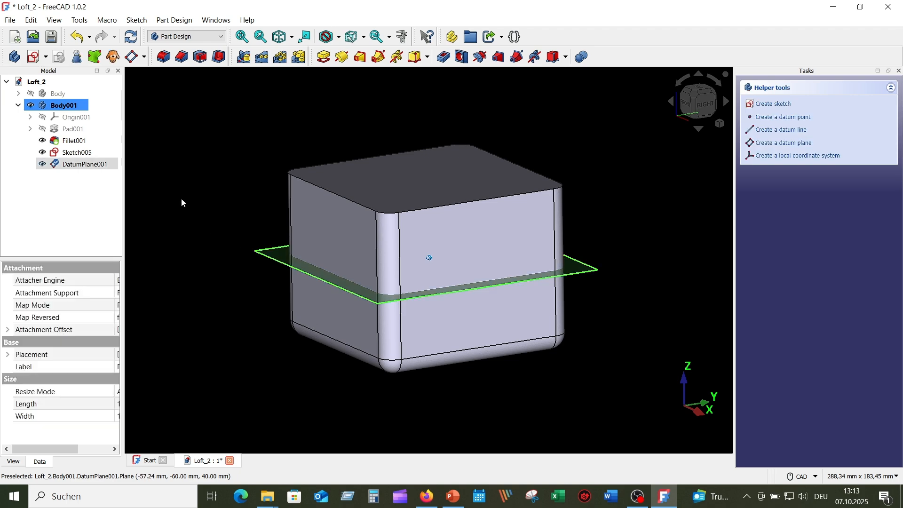
click(34, 57)
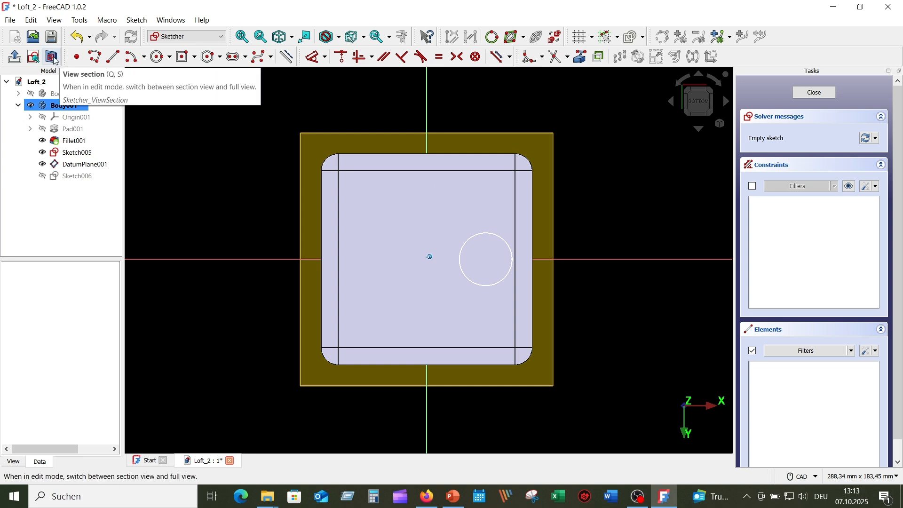
click(54, 58)
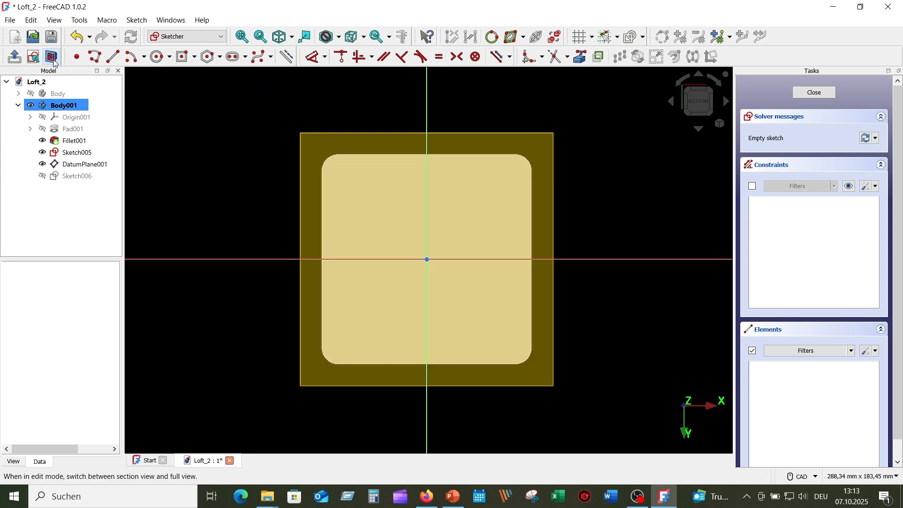
Draw a 50 mm diameter circle centred on the origin and close the sketch
click(160, 56)
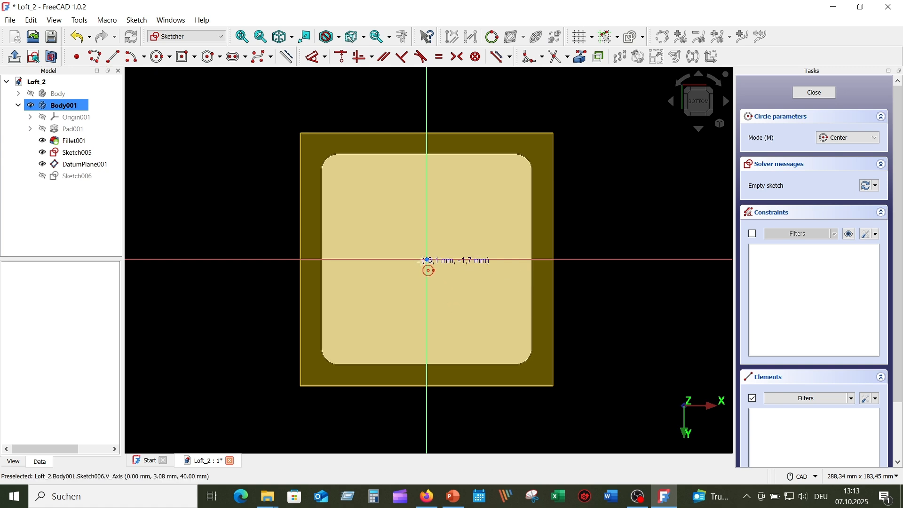
click(427, 260)
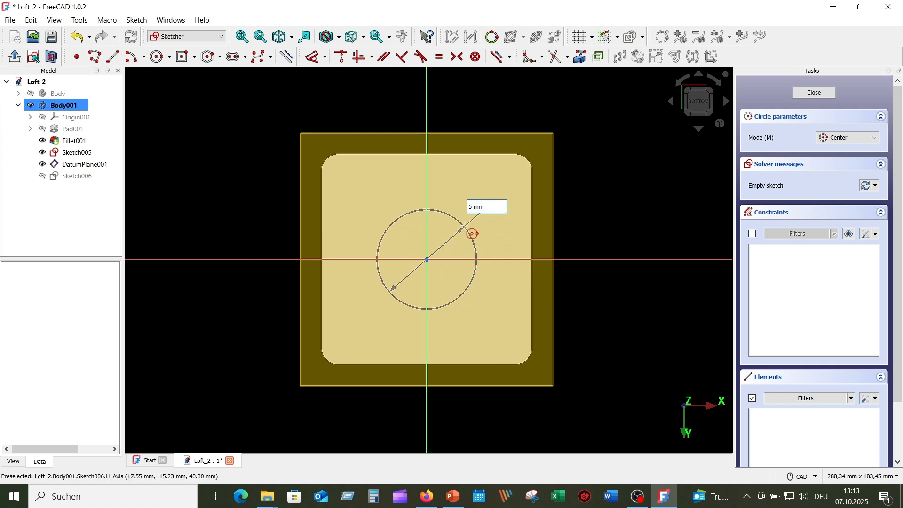
text(50)
key(Return)
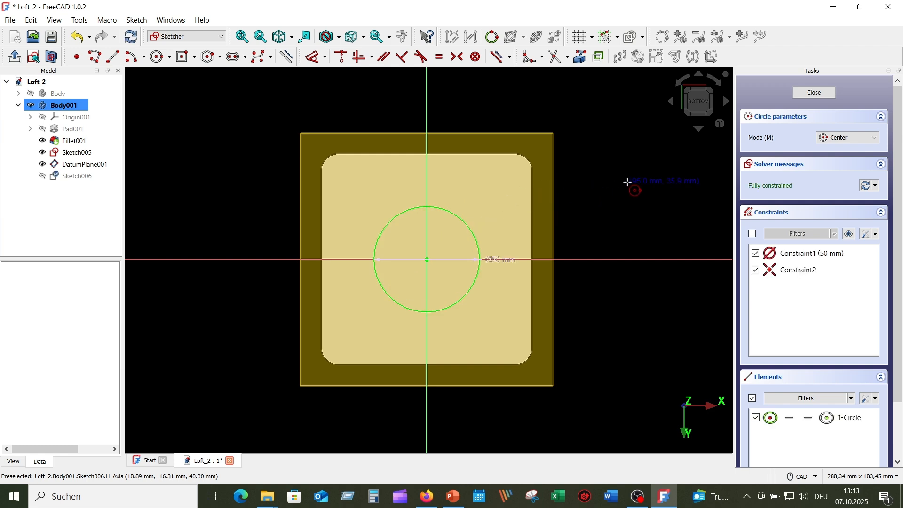
right_click(607, 184)
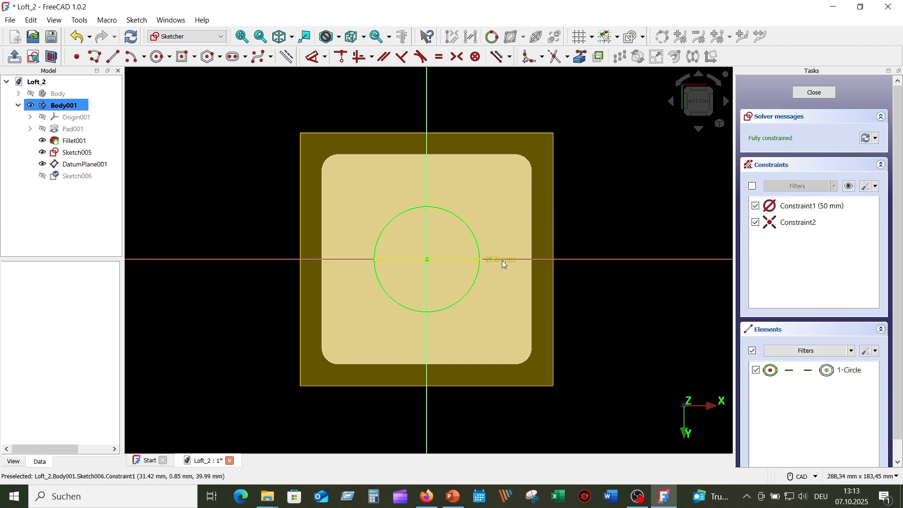
drag(506, 259, 597, 197)
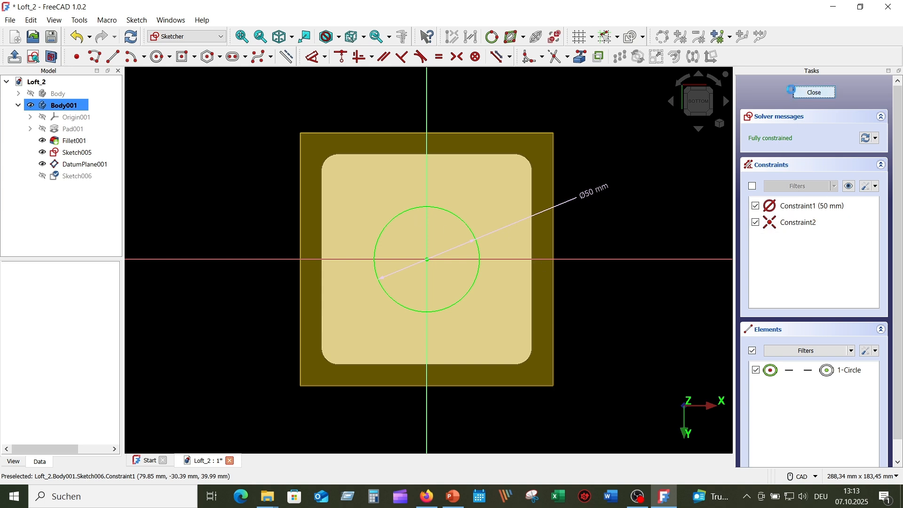
click(791, 89)
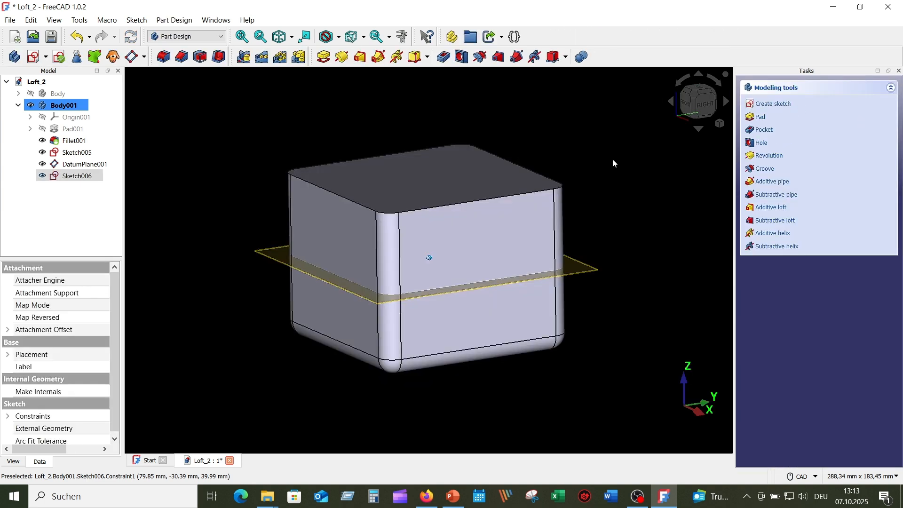
Hide DatumPlane001 and start Sketch007 on the cube's top face
click(262, 255)
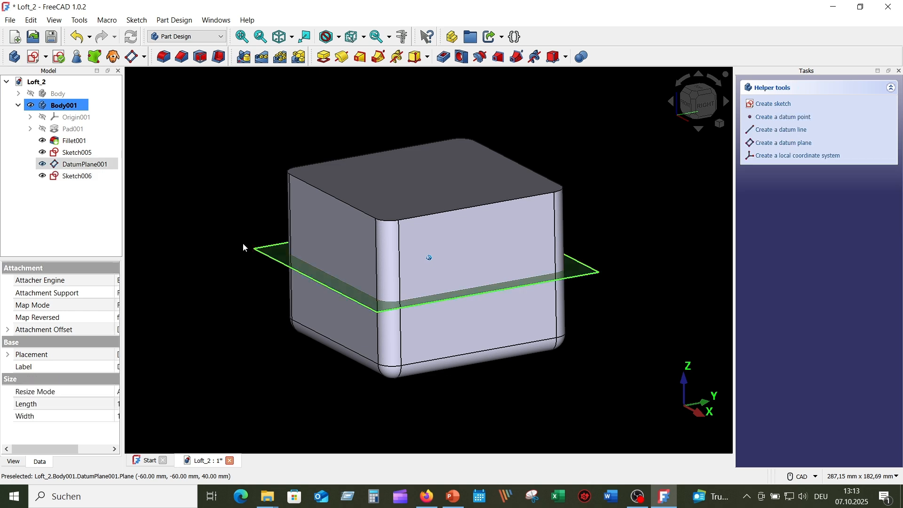
click(43, 165)
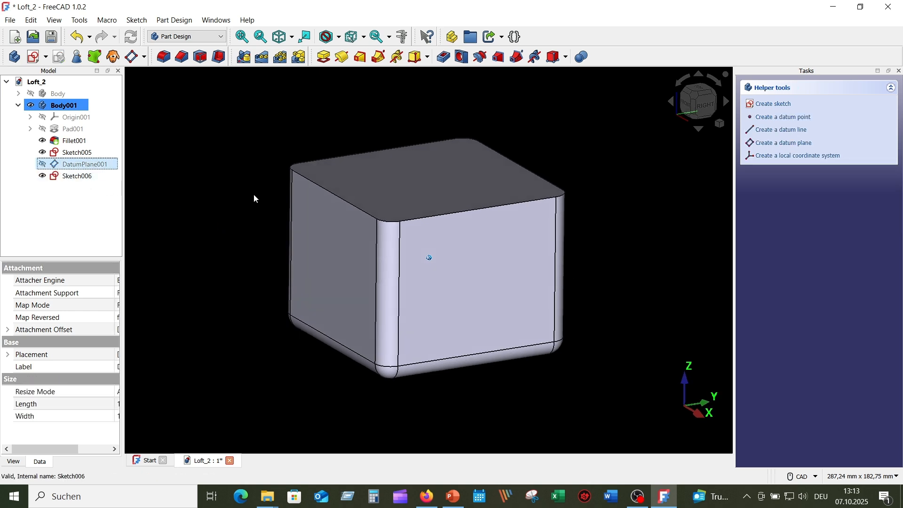
click(455, 188)
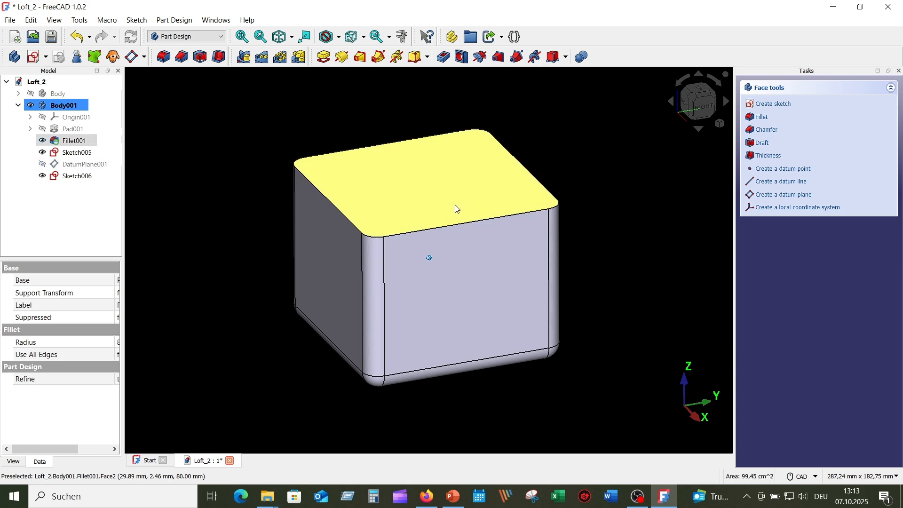
click(36, 58)
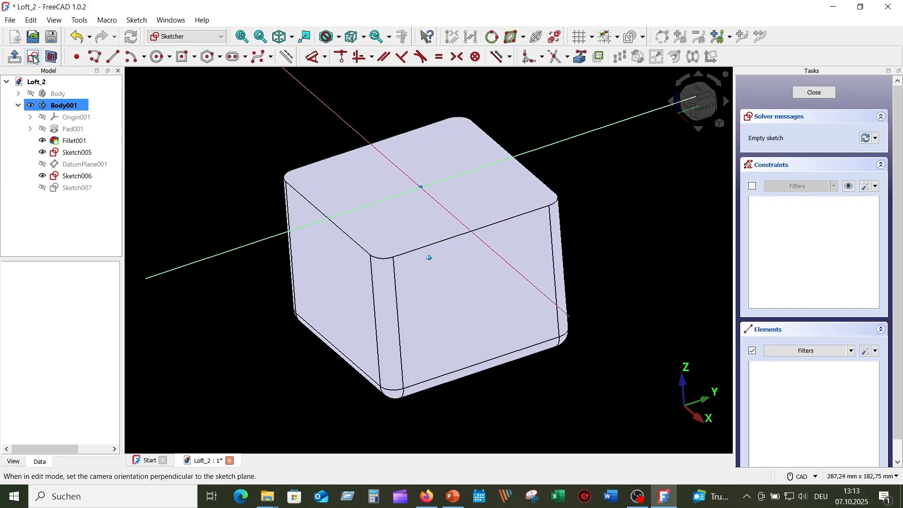
Draw a 65 mm diameter circle centred on the horizontal axis
click(160, 57)
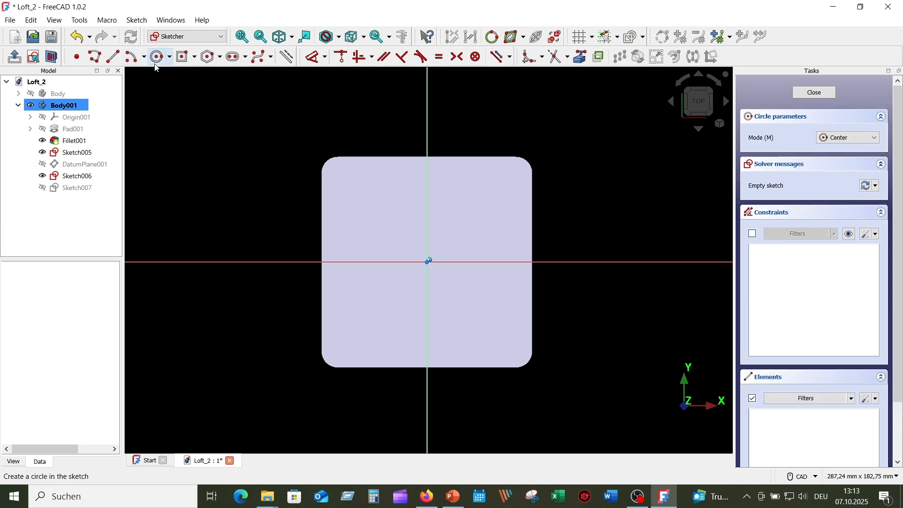
click(376, 262)
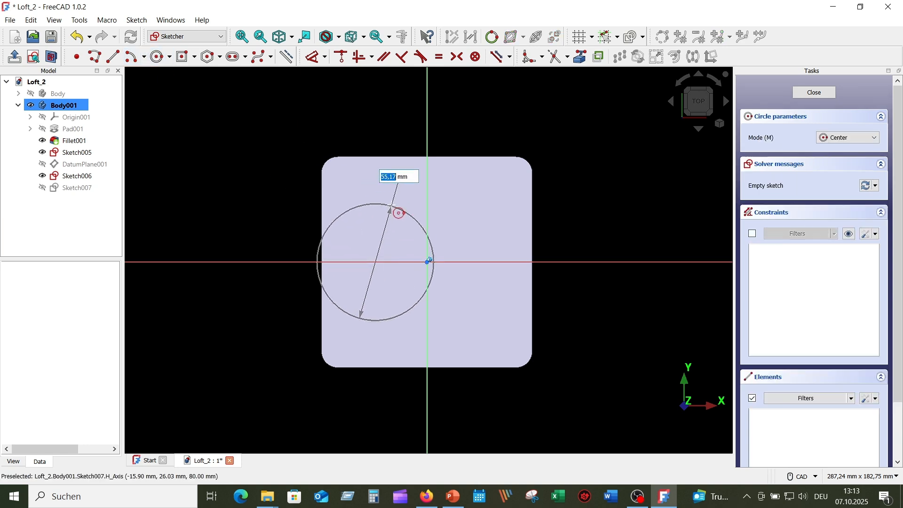
key(Return)
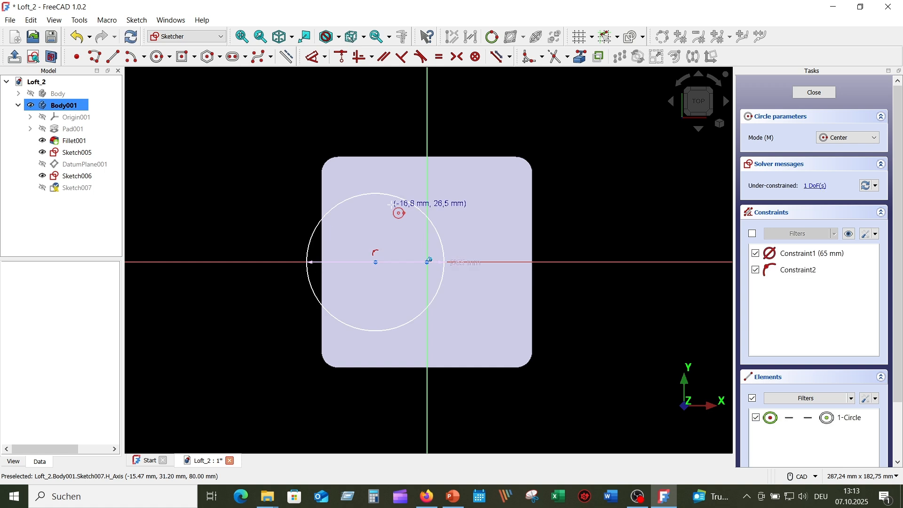
key(Escape)
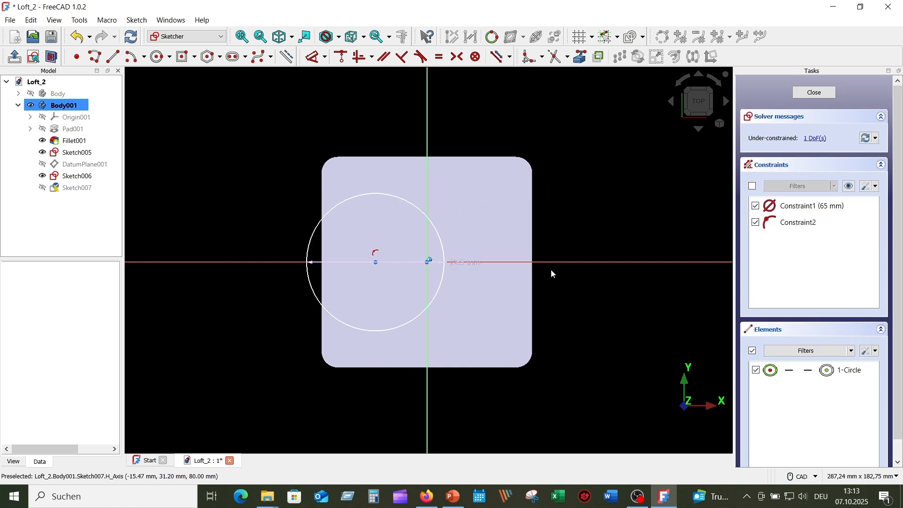
drag(466, 264, 599, 221)
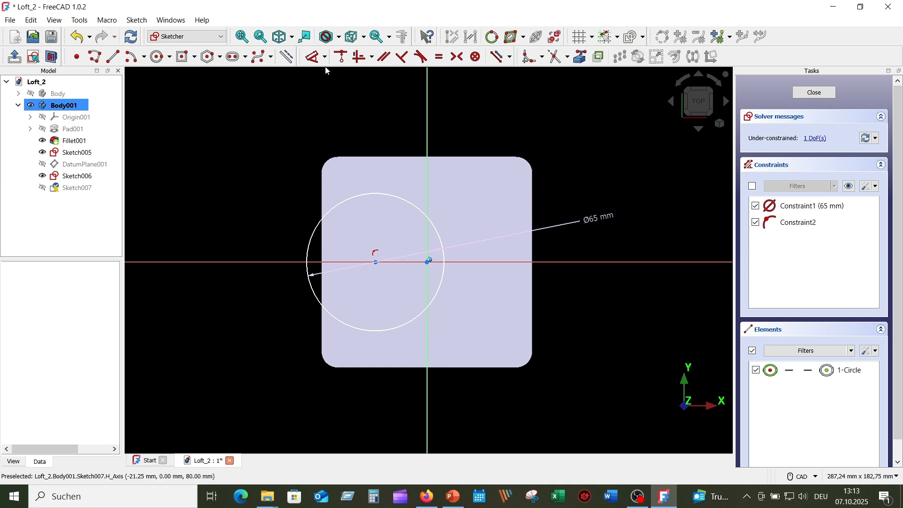
Constrain the circle centre 12 mm horizontally from the origin and close the sketch
click(315, 57)
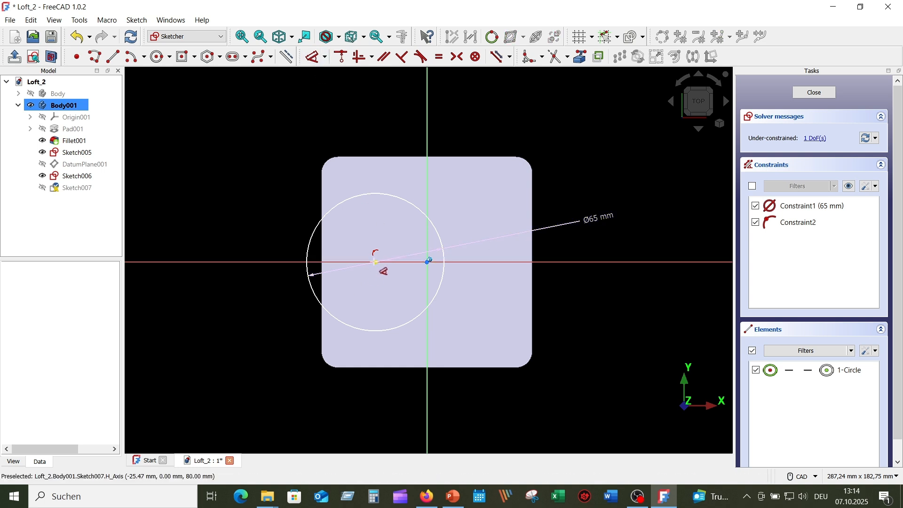
click(375, 263)
click(500, 111)
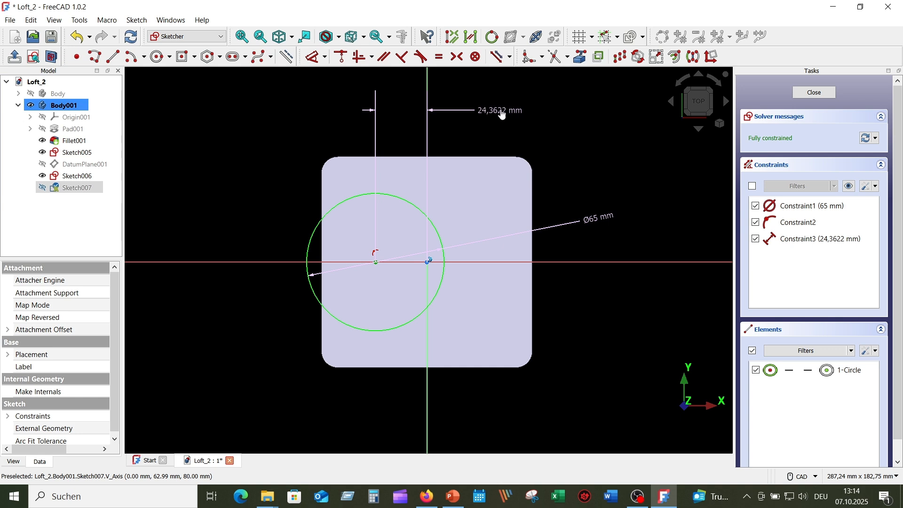
key(Return)
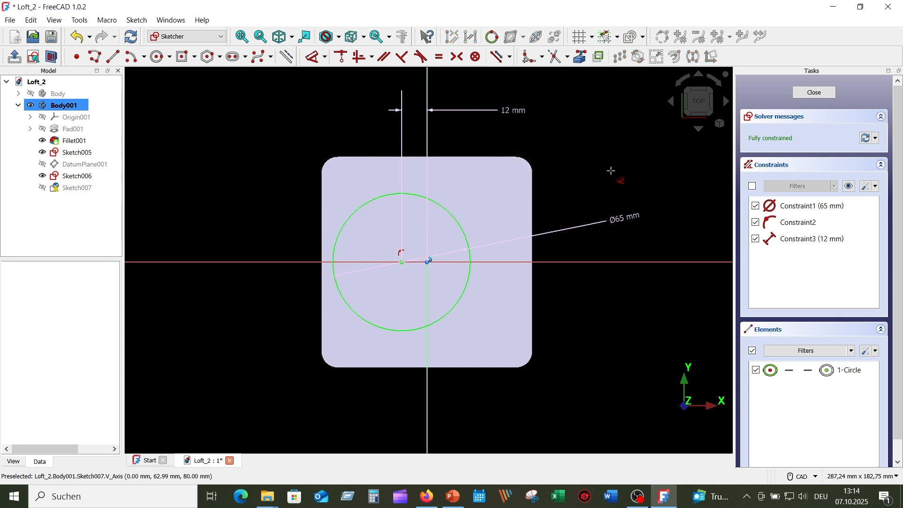
right_click(653, 160)
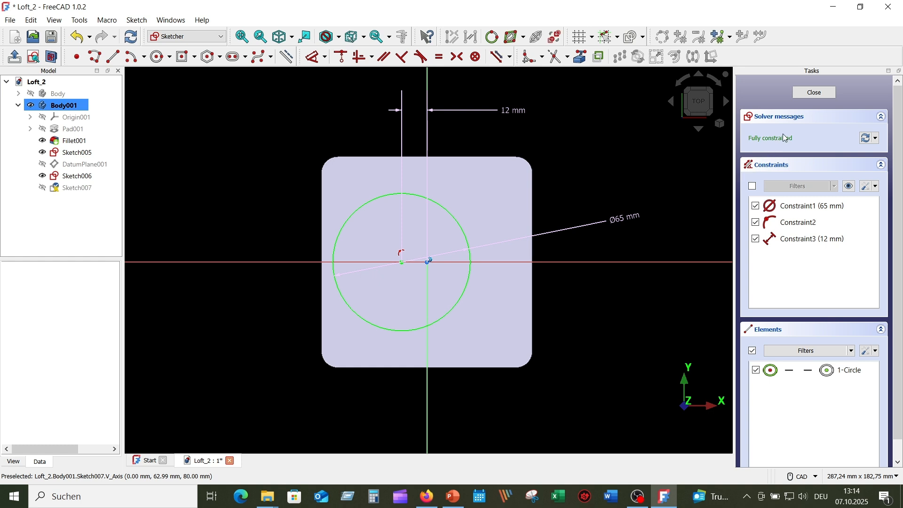
click(816, 93)
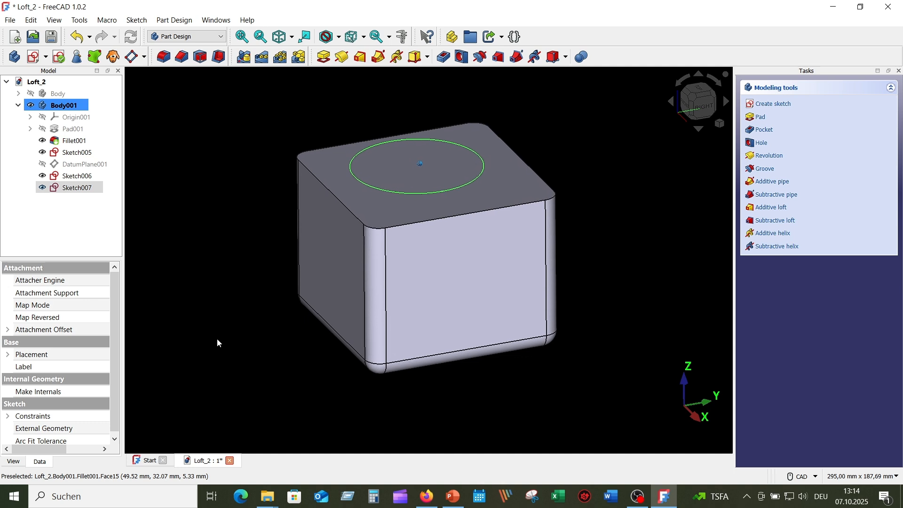
Select Sketch005 on its own as the loft profile
click(223, 280)
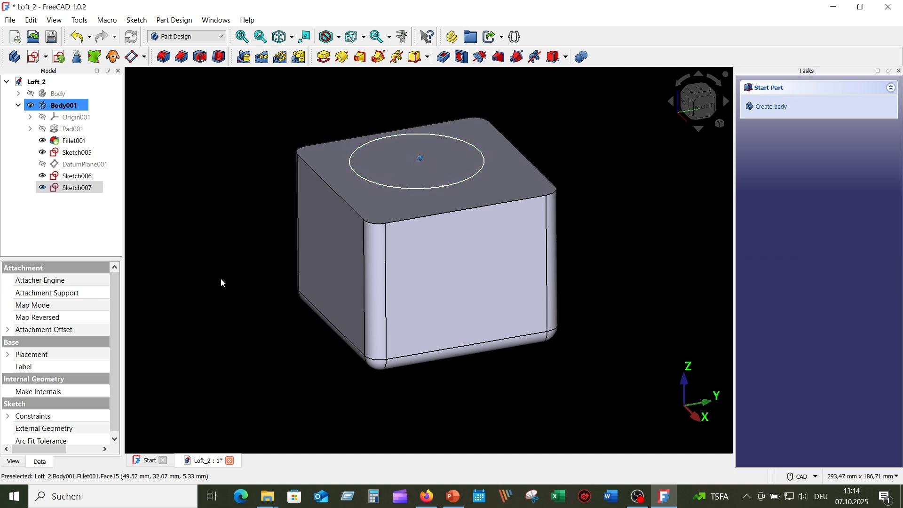
click(84, 156)
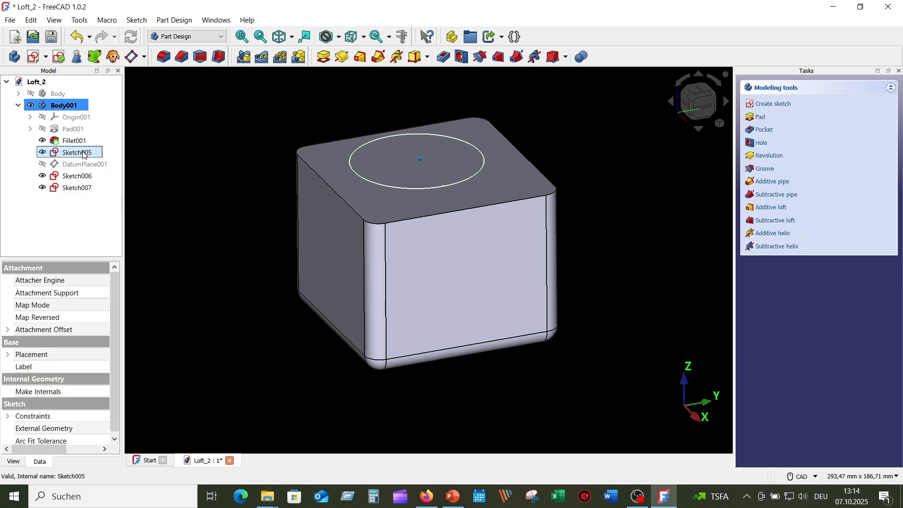
click(81, 177)
click(79, 190)
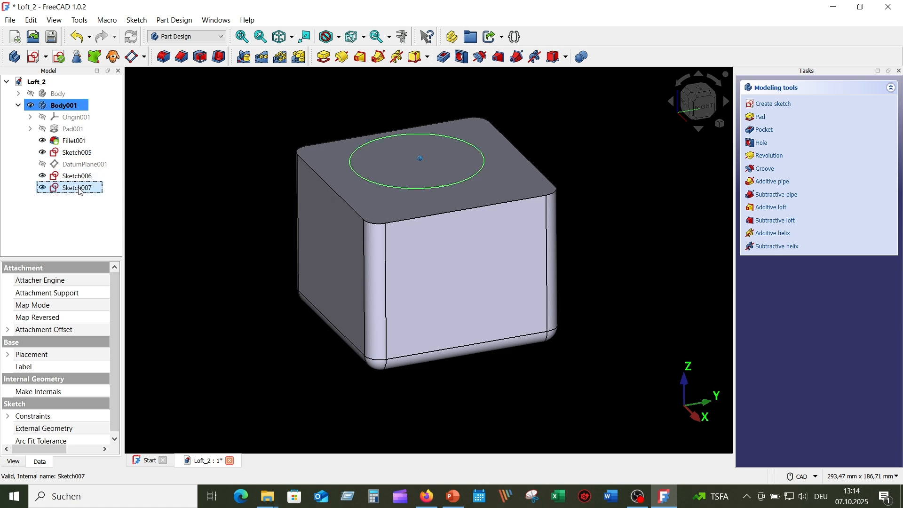
click(172, 189)
click(90, 153)
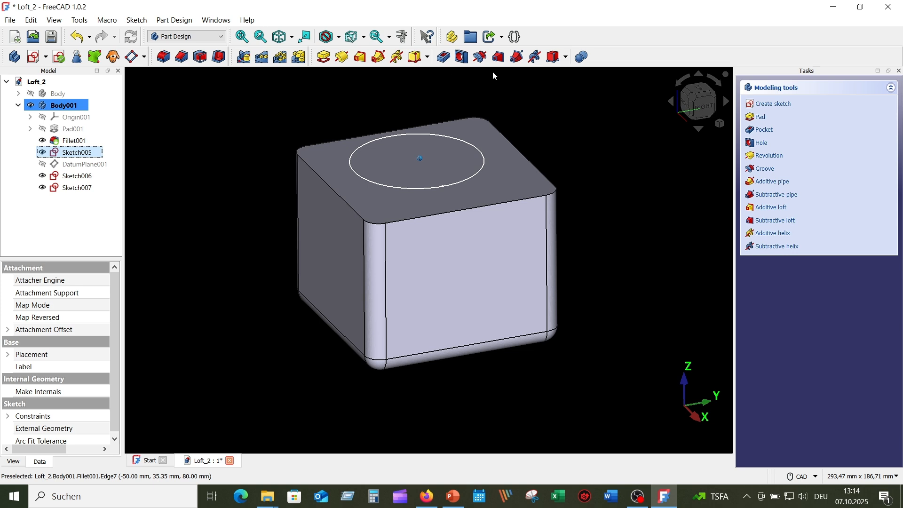
Cut a subtractive loft from Sketch005 with Sketch006 and Sketch007 as sections
click(499, 57)
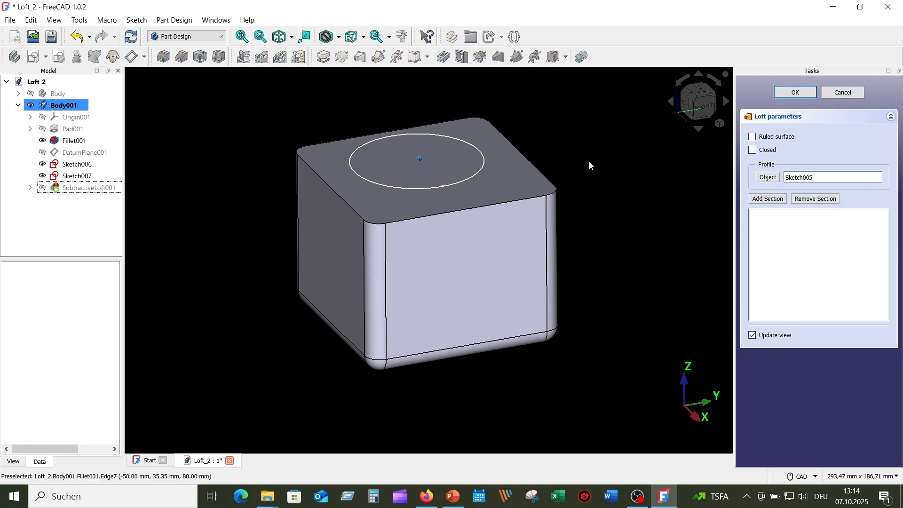
click(776, 199)
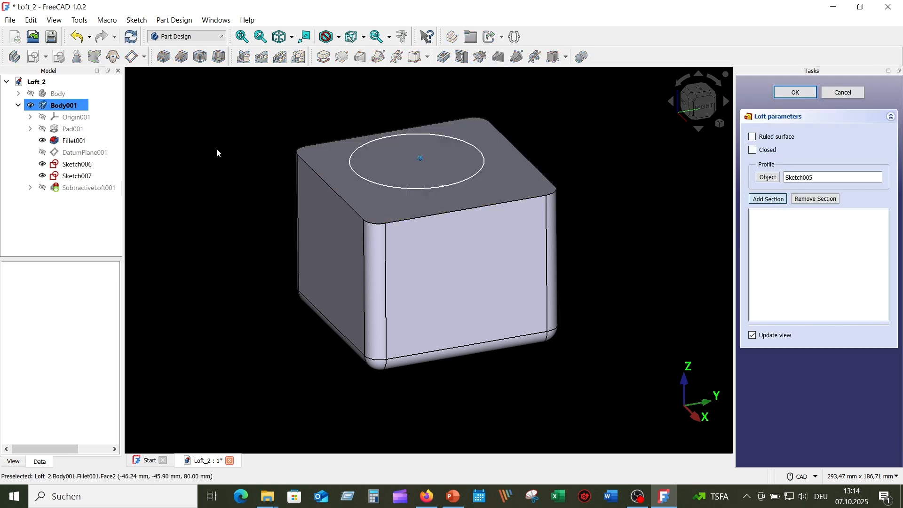
click(87, 166)
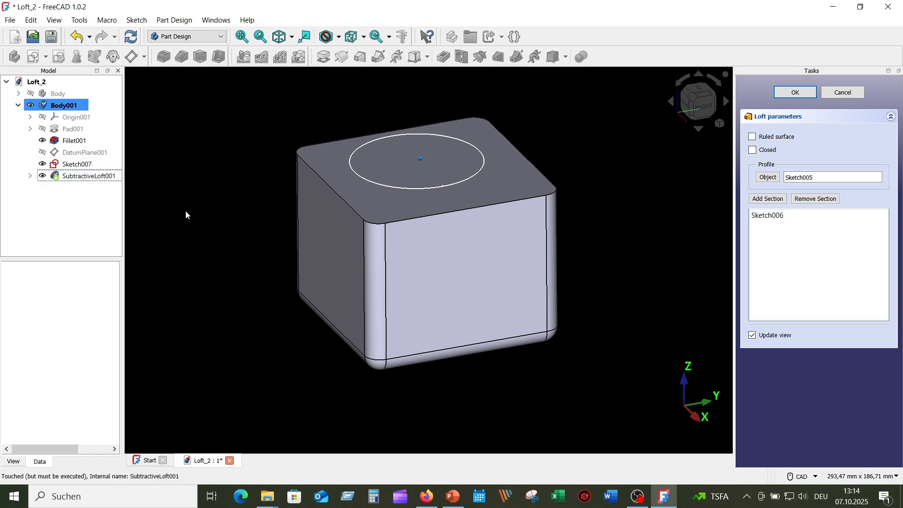
click(768, 199)
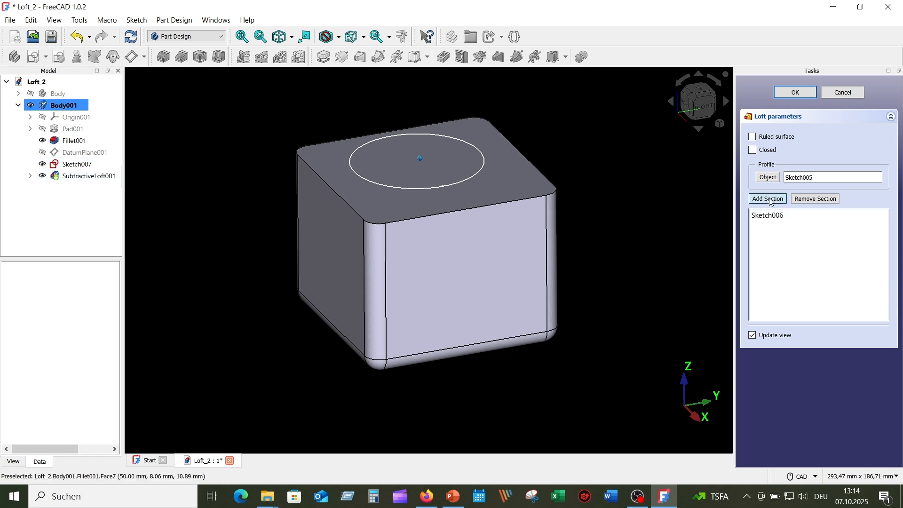
click(85, 166)
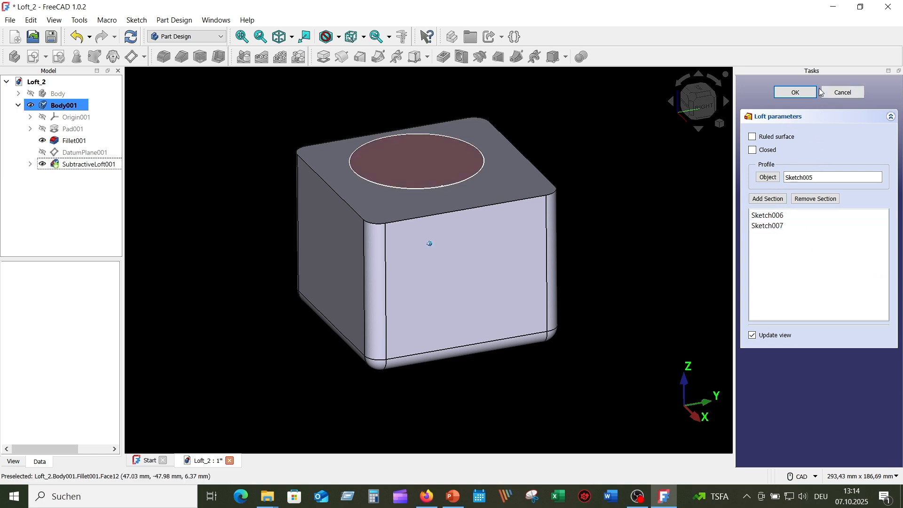
click(799, 93)
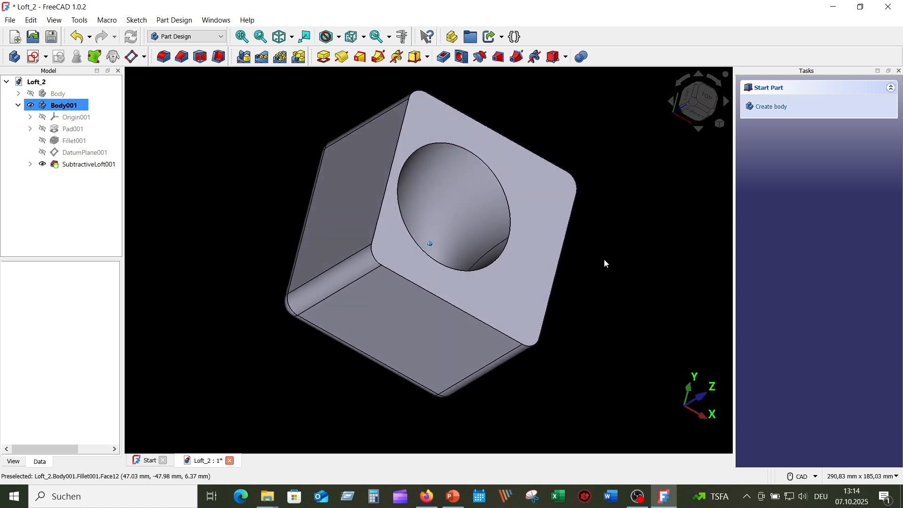
click(605, 260)
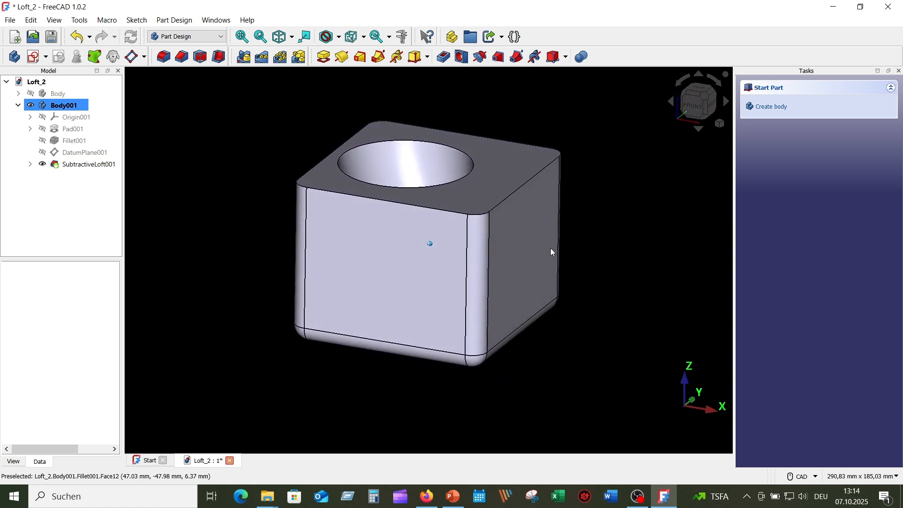
click(54, 21)
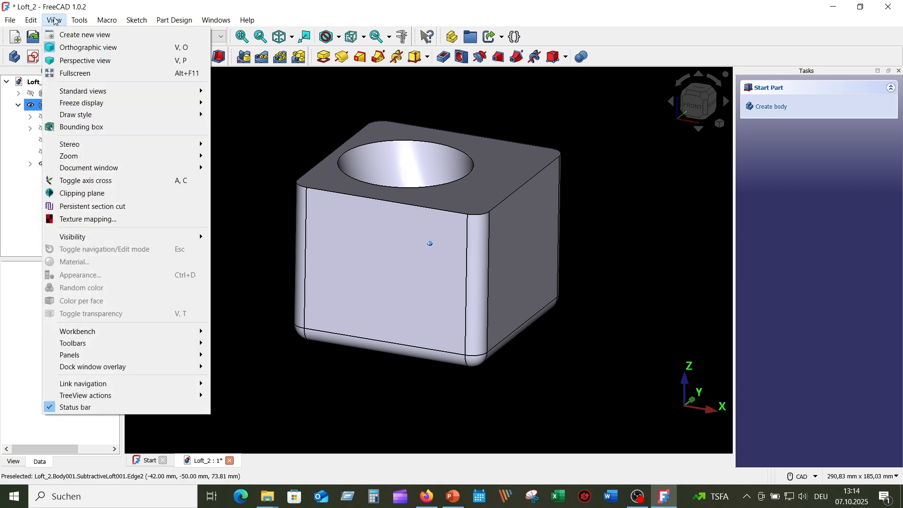
click(125, 206)
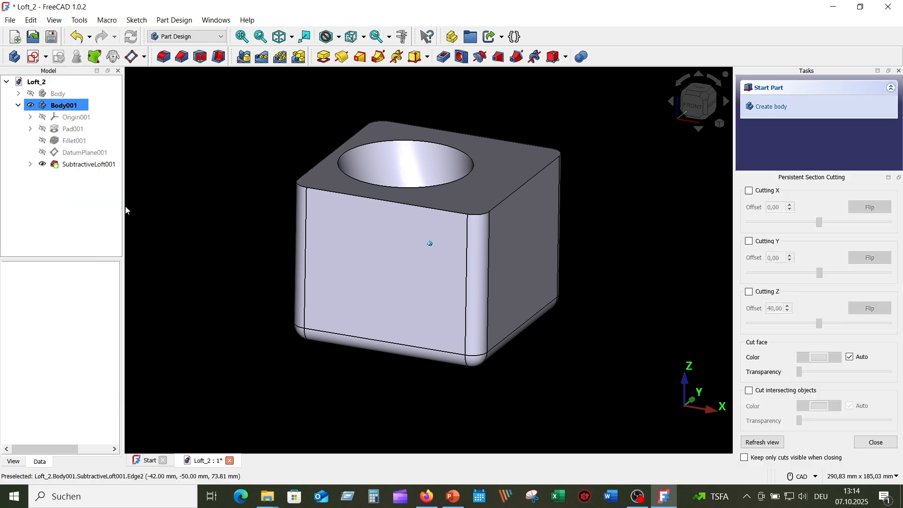
click(751, 243)
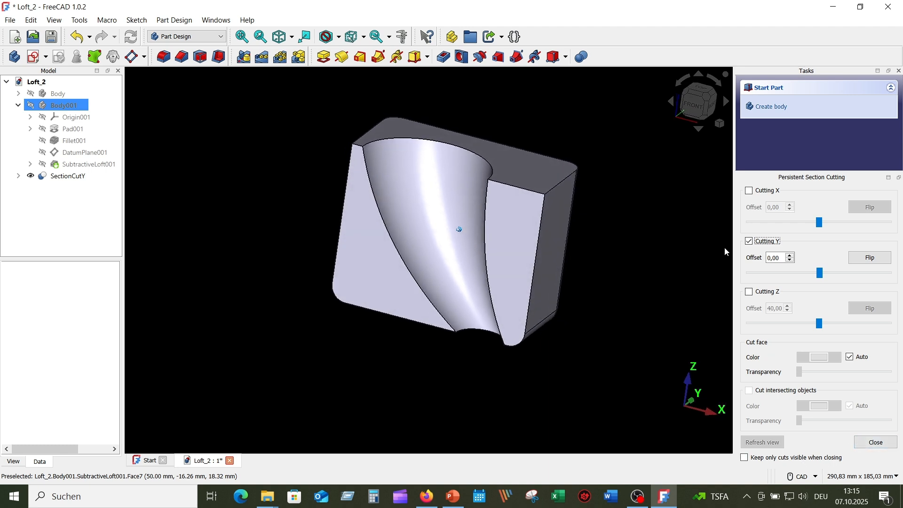
click(749, 242)
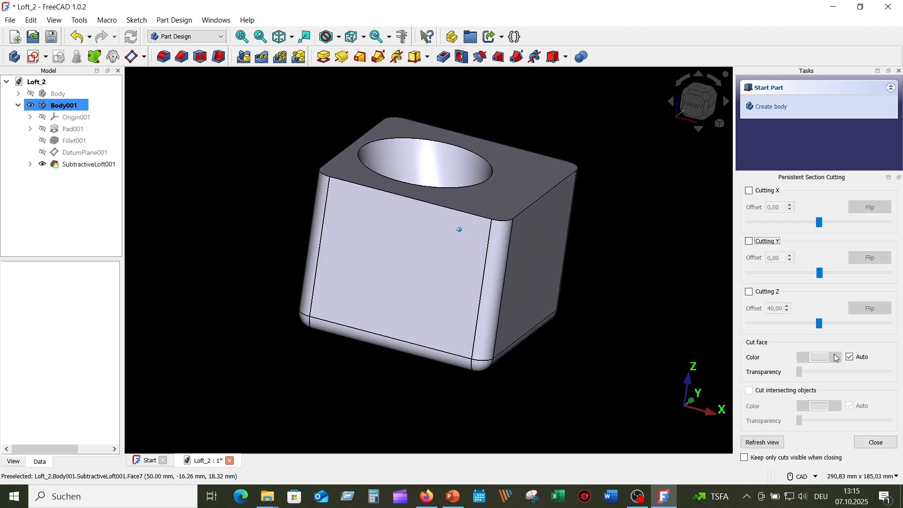
click(875, 441)
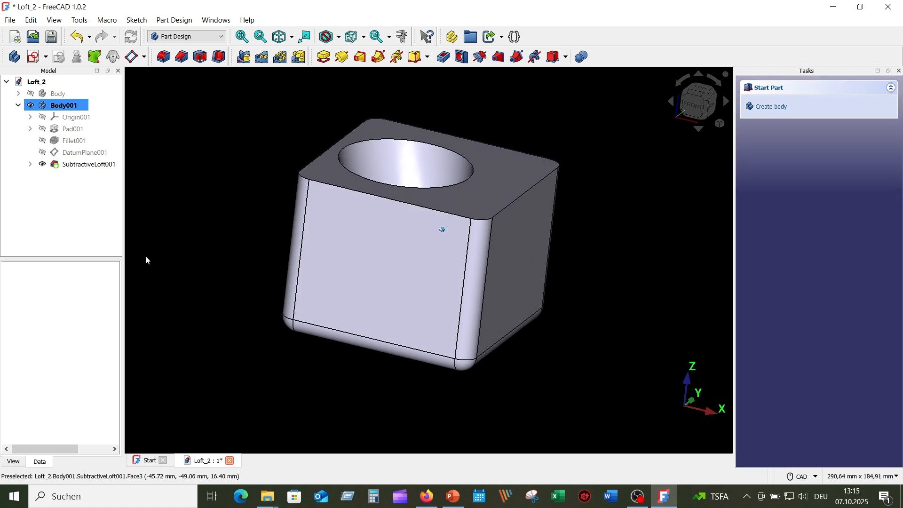
Delete SubtractiveLoft001 and show Fillet001 plus Sketch005, Sketch006 and Sketch007
click(90, 165)
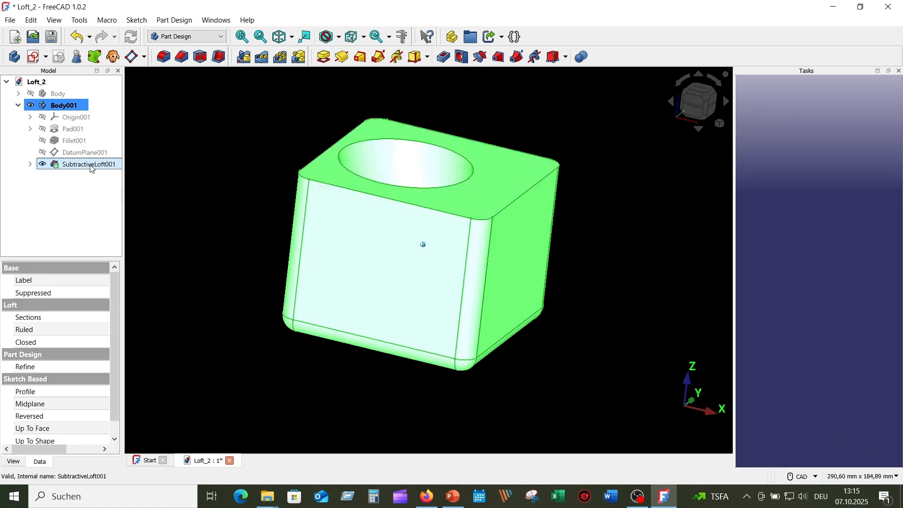
key(Delete)
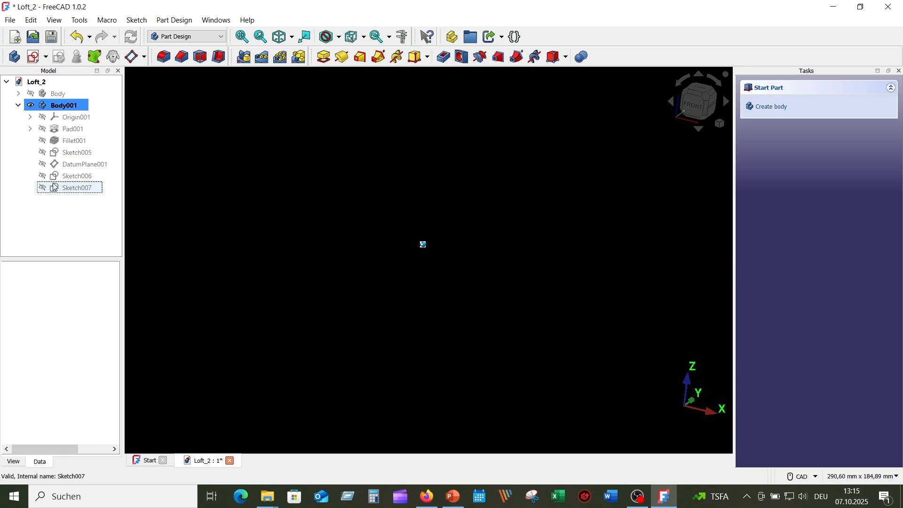
click(44, 144)
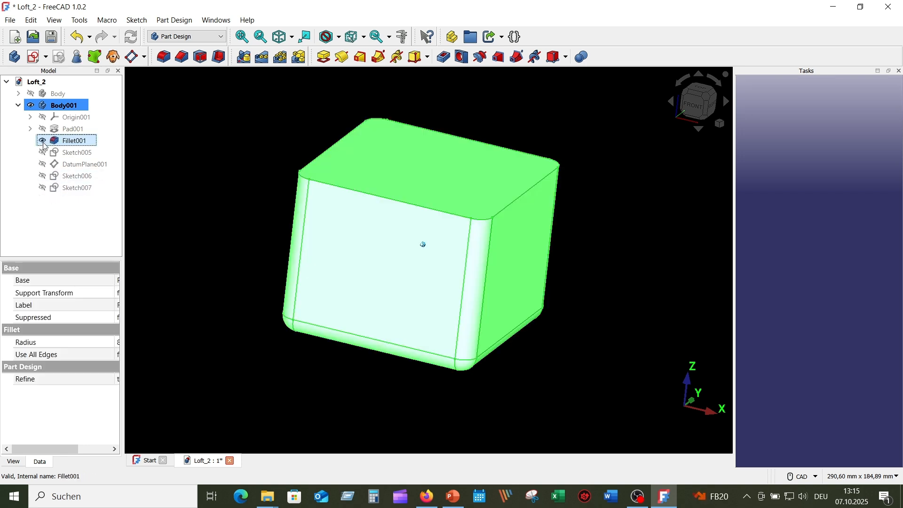
click(204, 208)
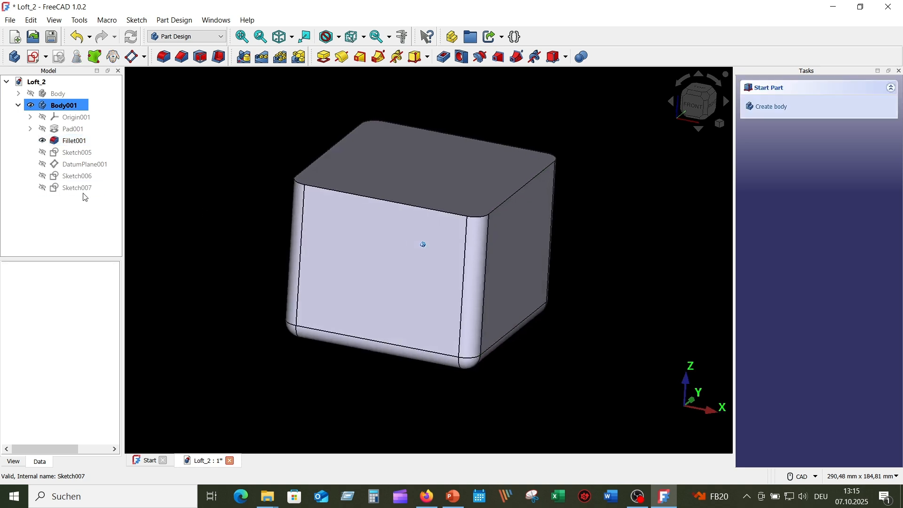
click(43, 177)
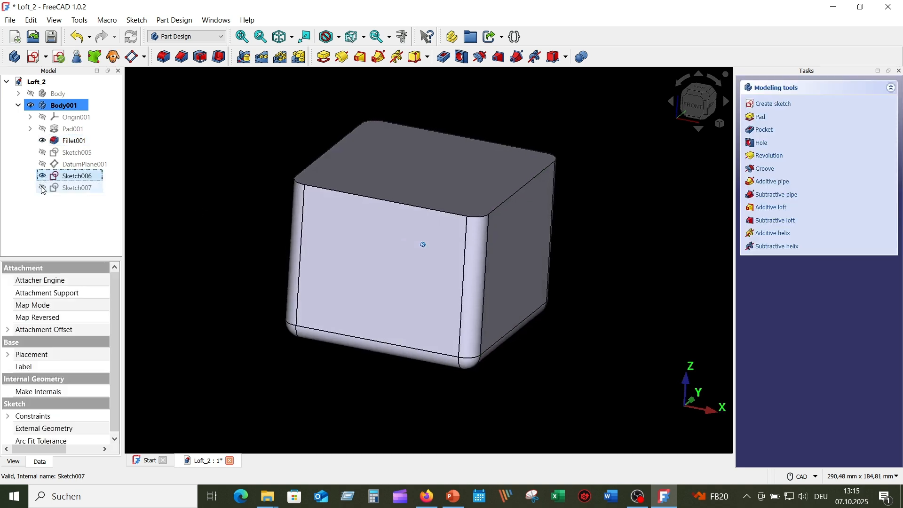
click(42, 189)
click(40, 154)
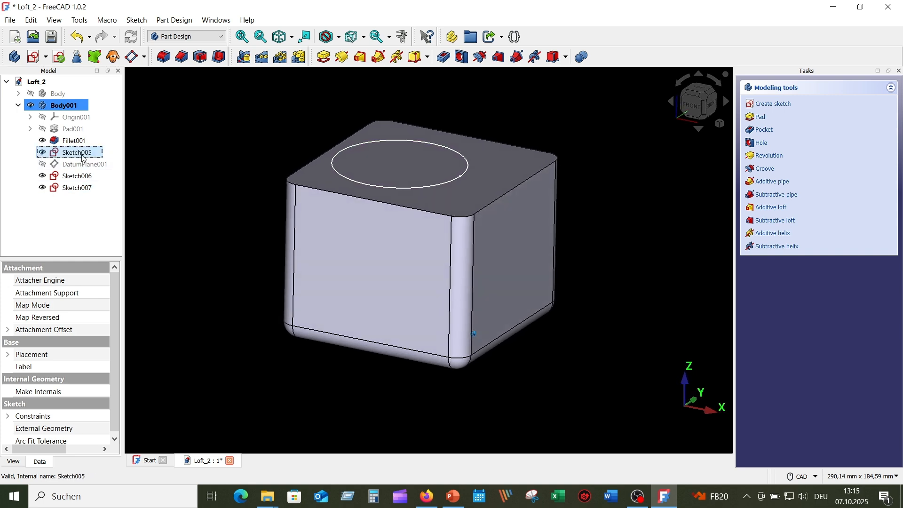
Recut the subtractive loft through Sketch005, Sketch006 and Sketch007, then inspect the cavity
click(101, 223)
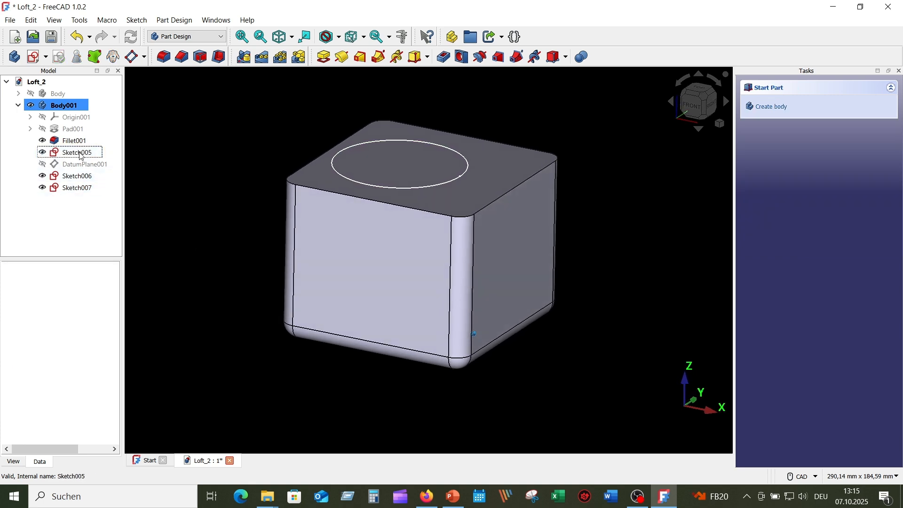
click(79, 154)
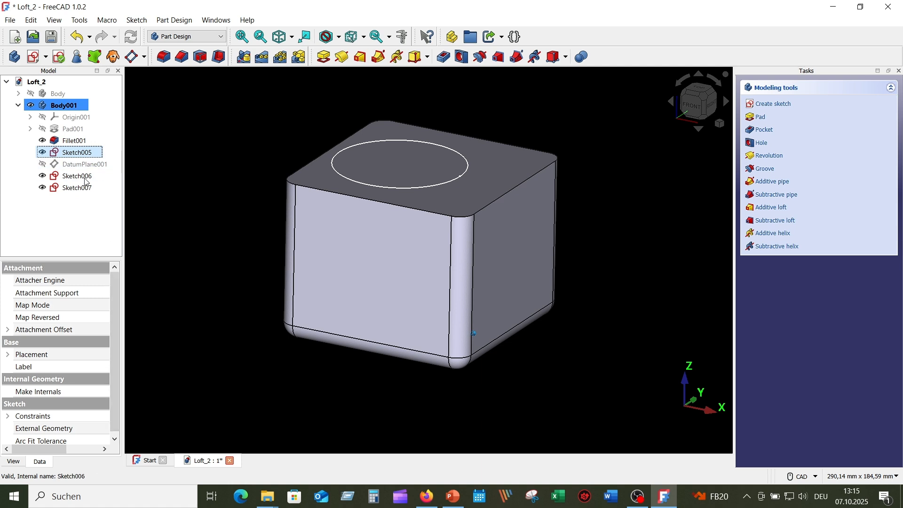
ctrl+click(88, 178)
ctrl+click(84, 190)
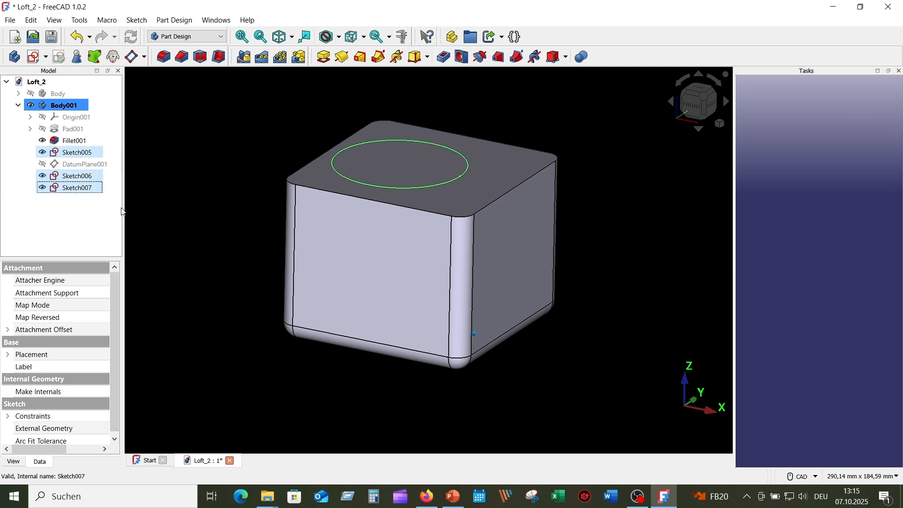
click(498, 57)
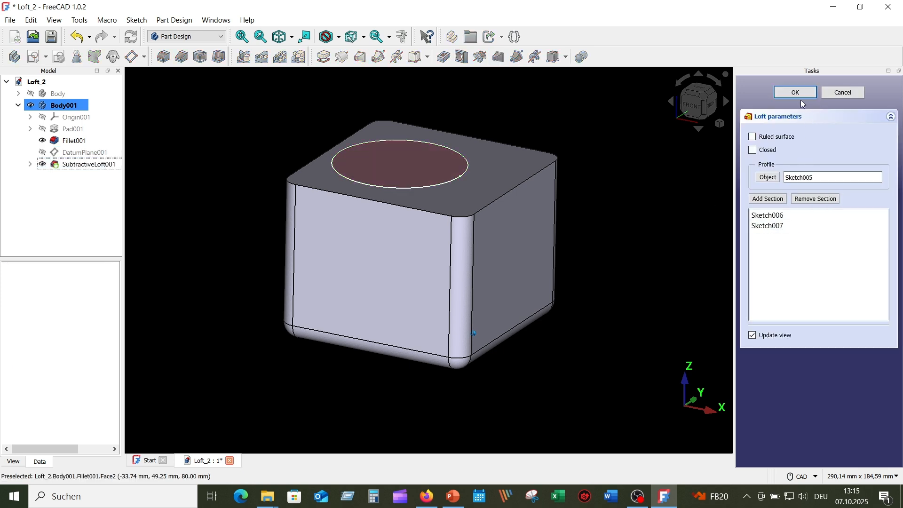
key(Return)
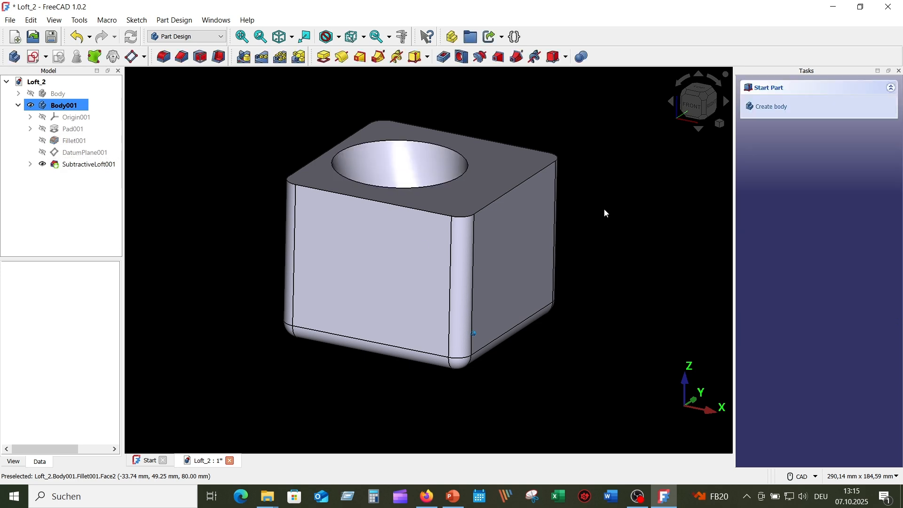
middle_drag(605, 210, 657, 231)
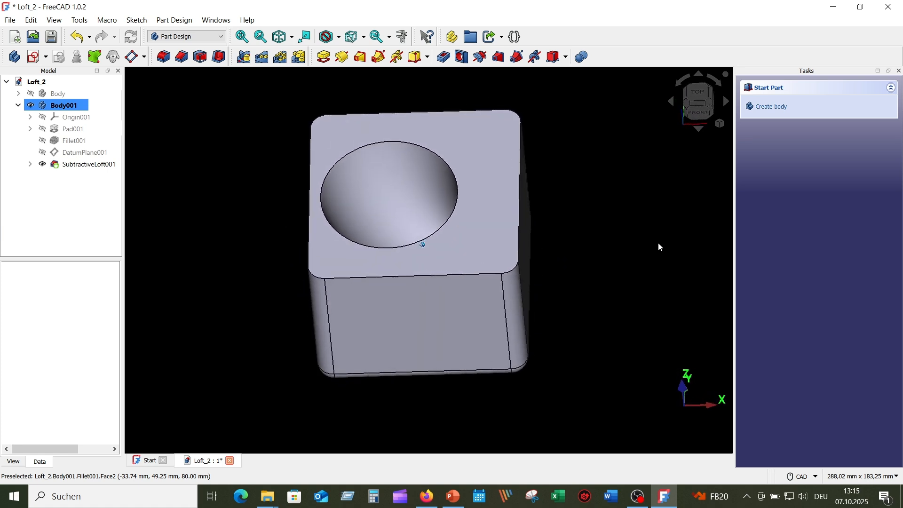
click(281, 38)
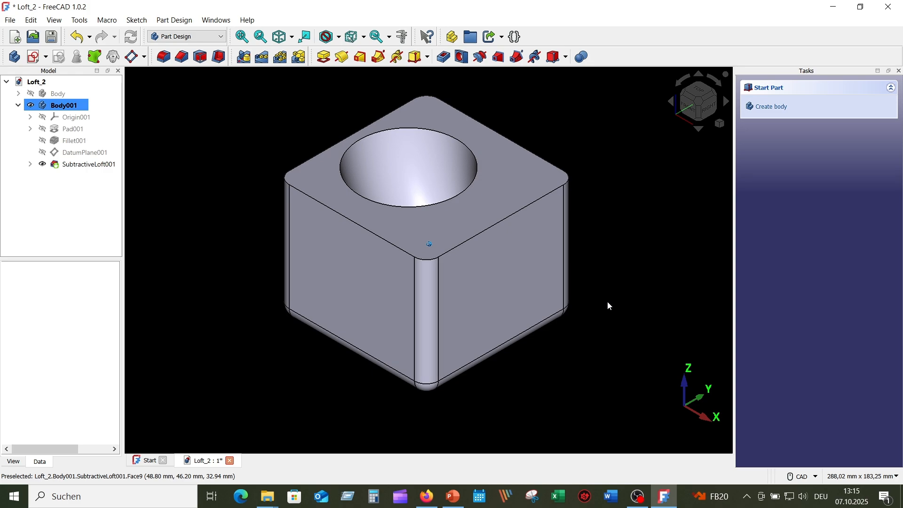